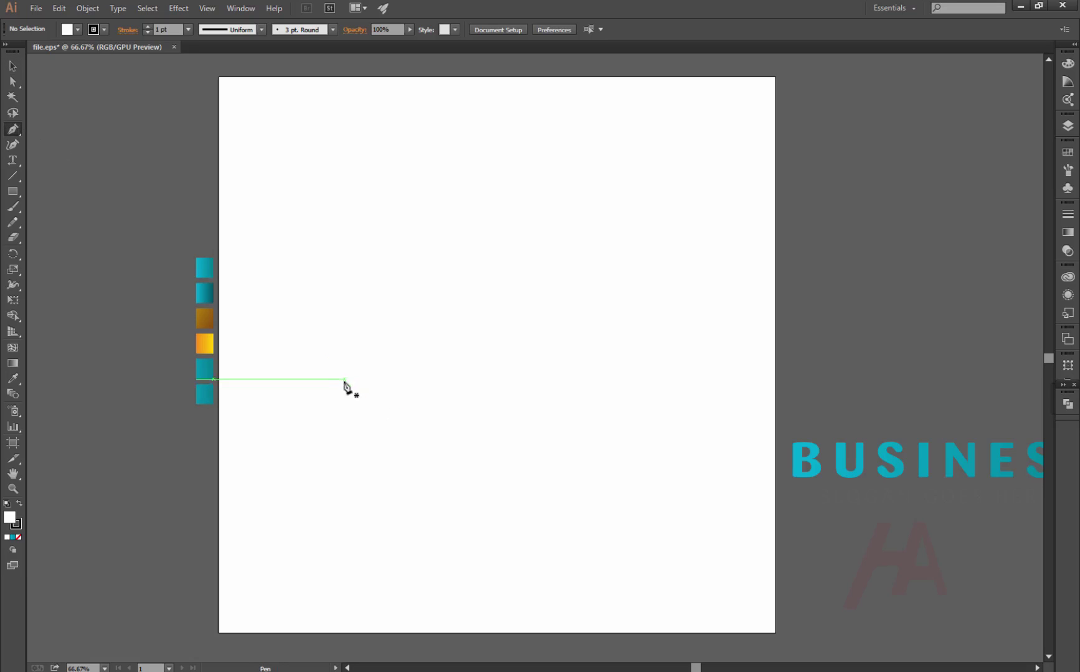
Draw a two-anchor open curve with the Pen tool, dragging out curve handles
drag(421, 428, 481, 449)
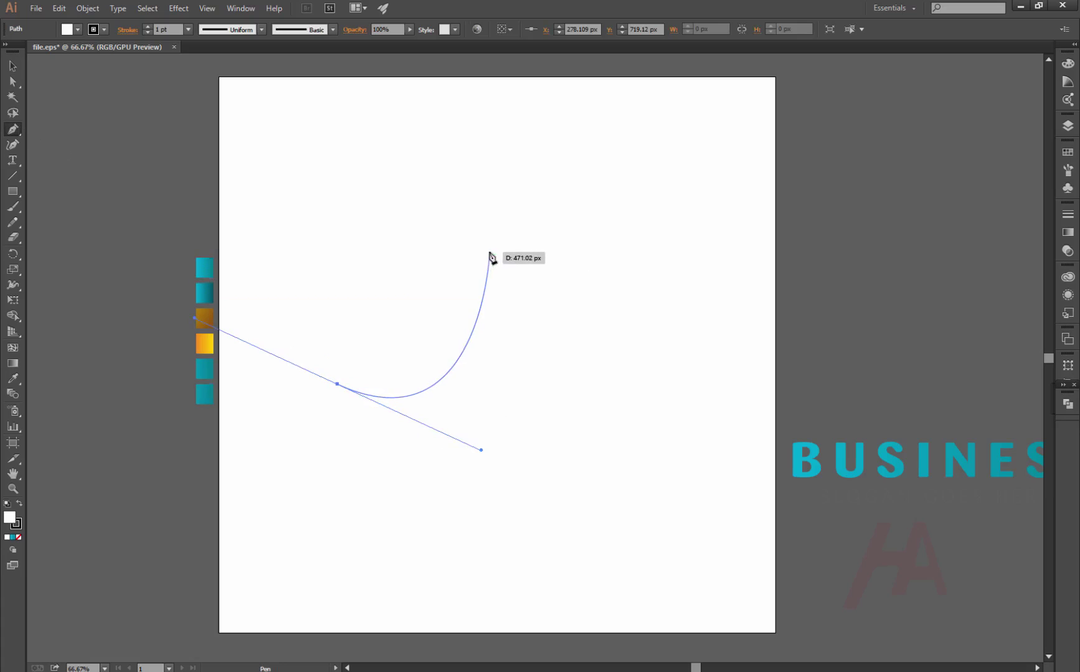
drag(455, 257, 217, 251)
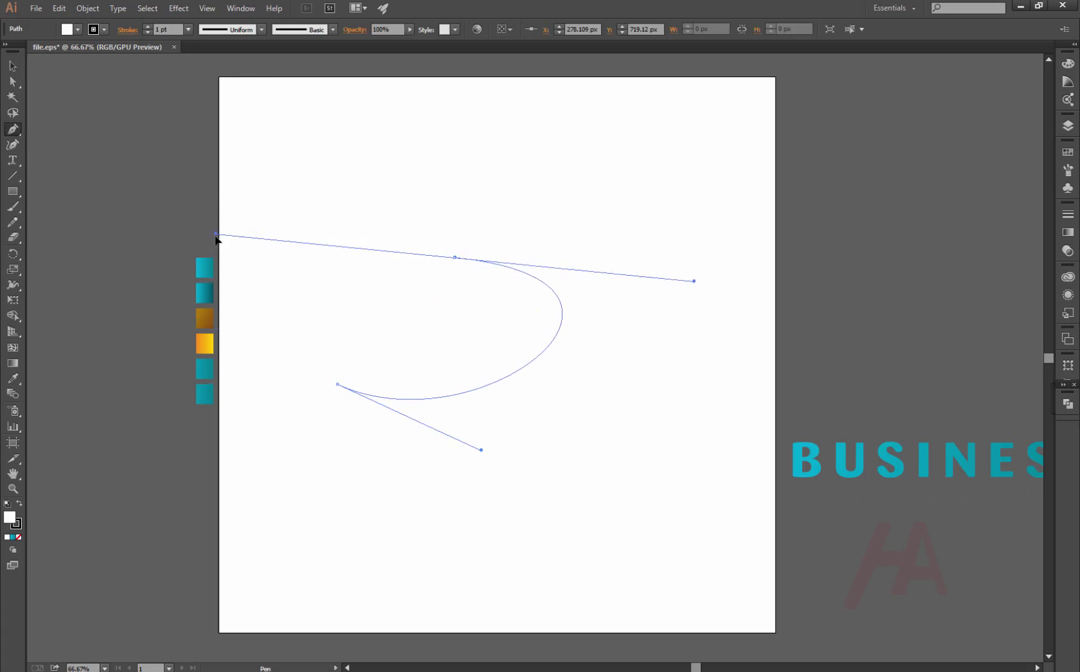
click(454, 257)
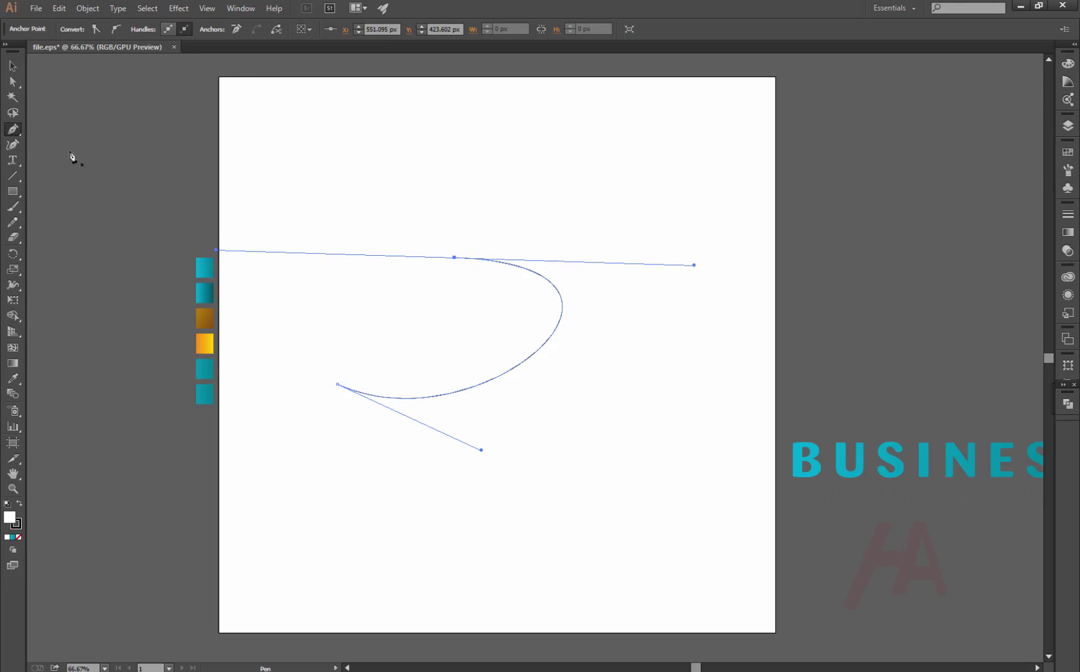
Stretch the curve's lower and right handles so it dips and sweeps right into a hook
click(13, 81)
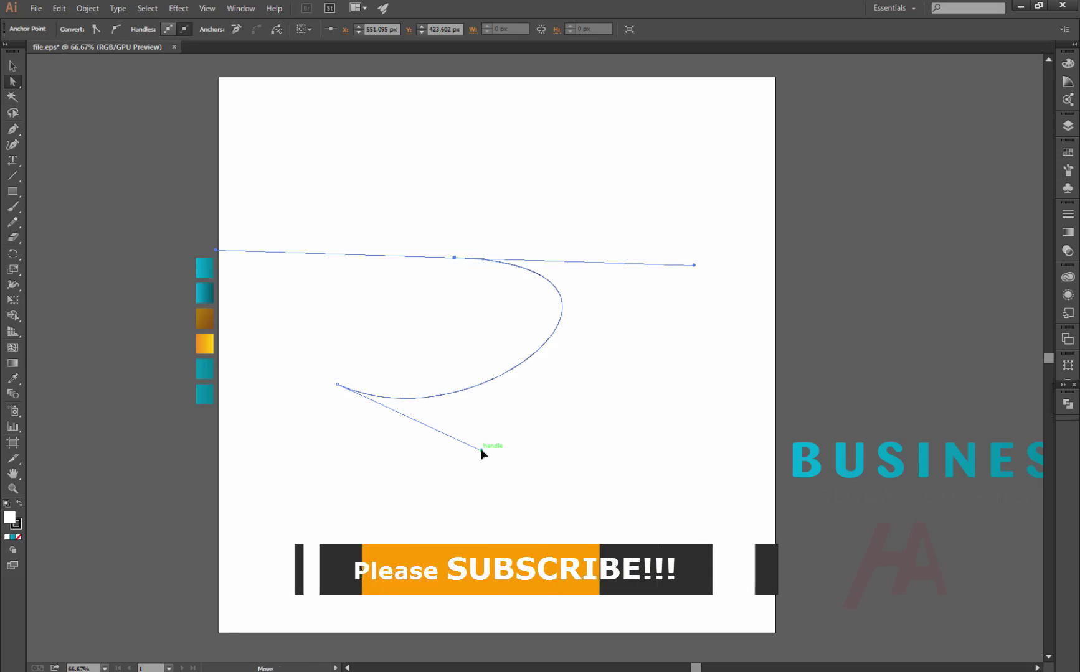
drag(480, 450, 522, 496)
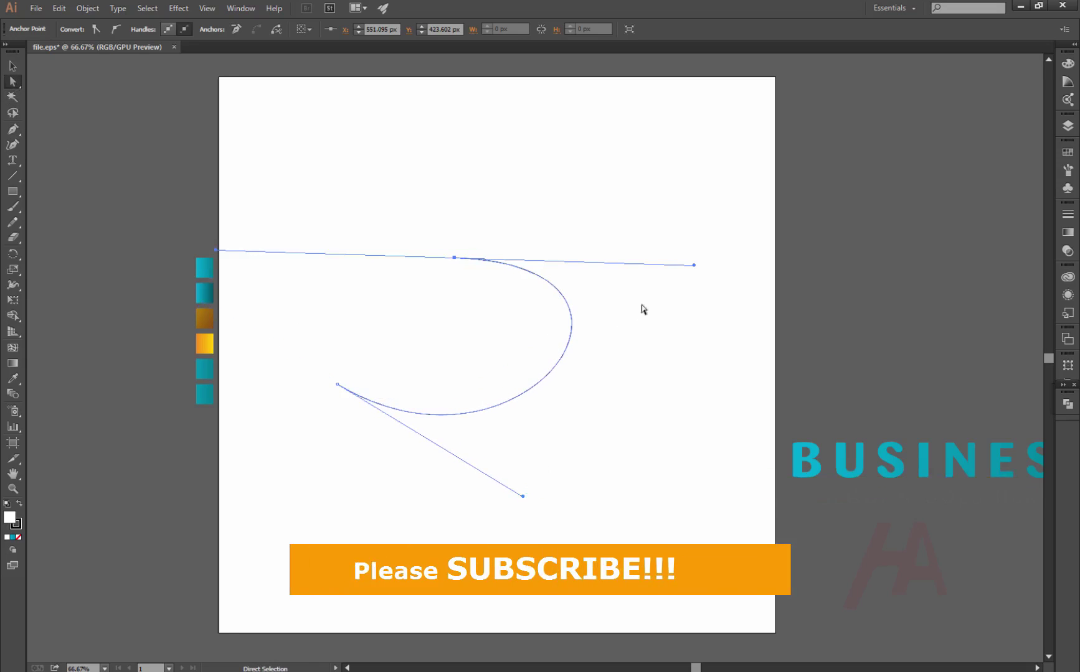
mouse_move(693, 269)
mouse_down()
mouse_move(687, 283)
mouse_move(701, 258)
mouse_move(736, 255)
mouse_up()
drag(520, 504, 543, 507)
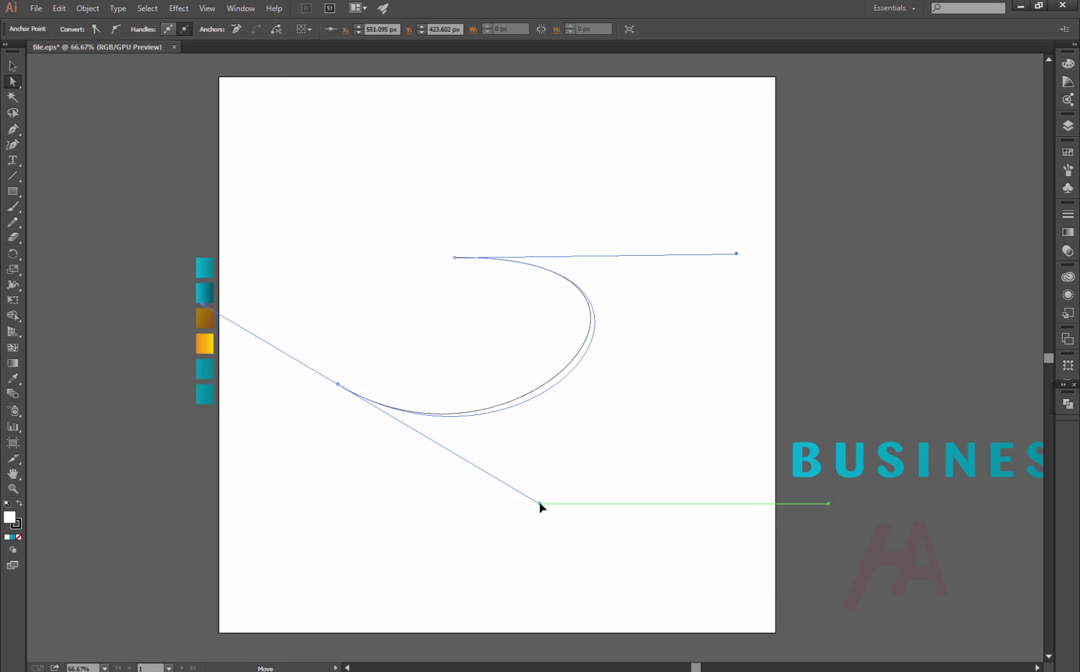
Give the curve a 60 pt black stroke with Width Profile 1 tapering both ends
key(v)
click(537, 266)
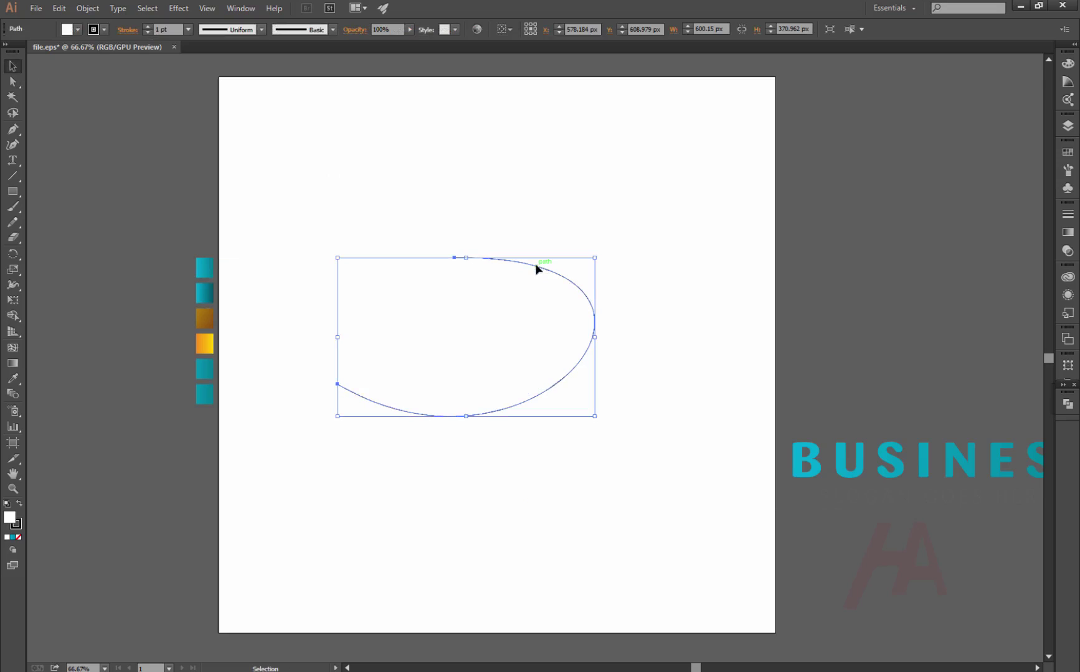
click(147, 27)
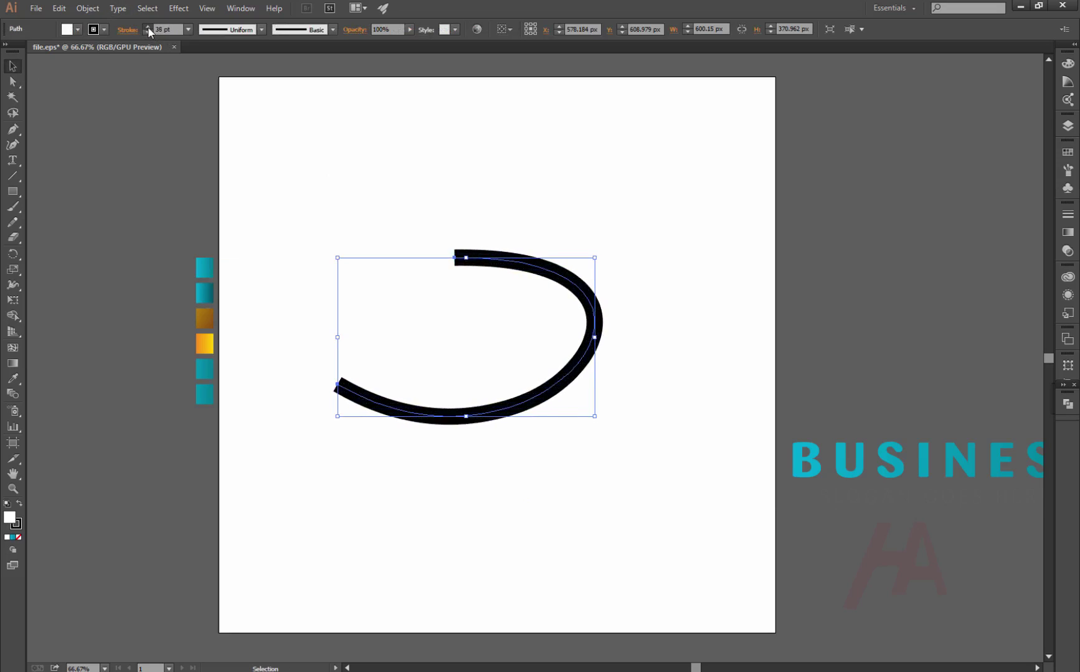
click(148, 26)
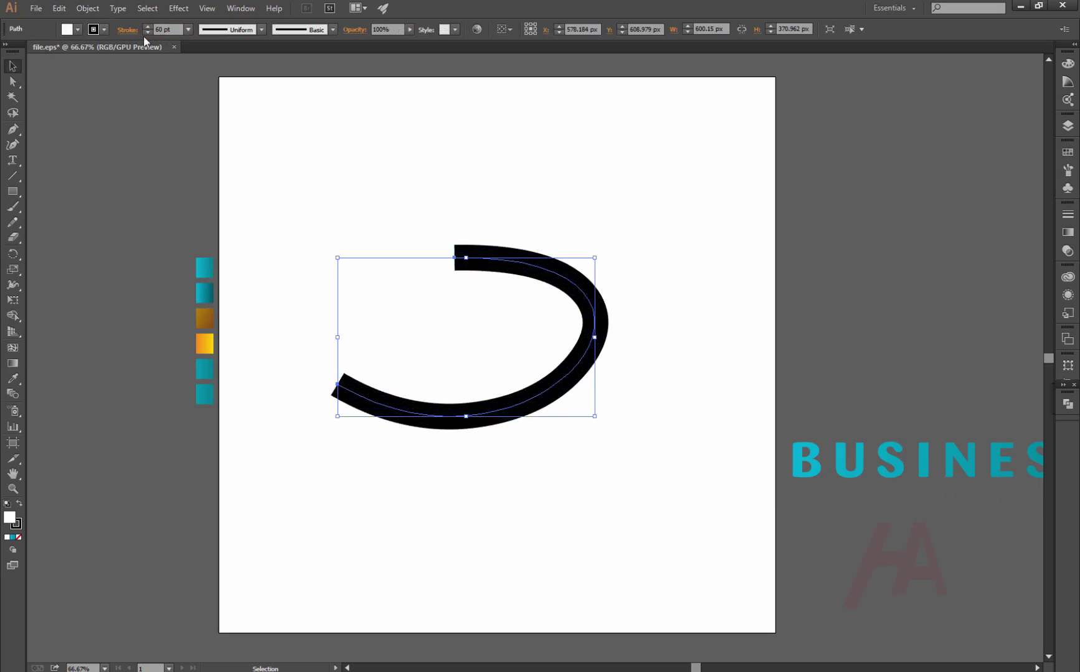
click(262, 29)
click(240, 68)
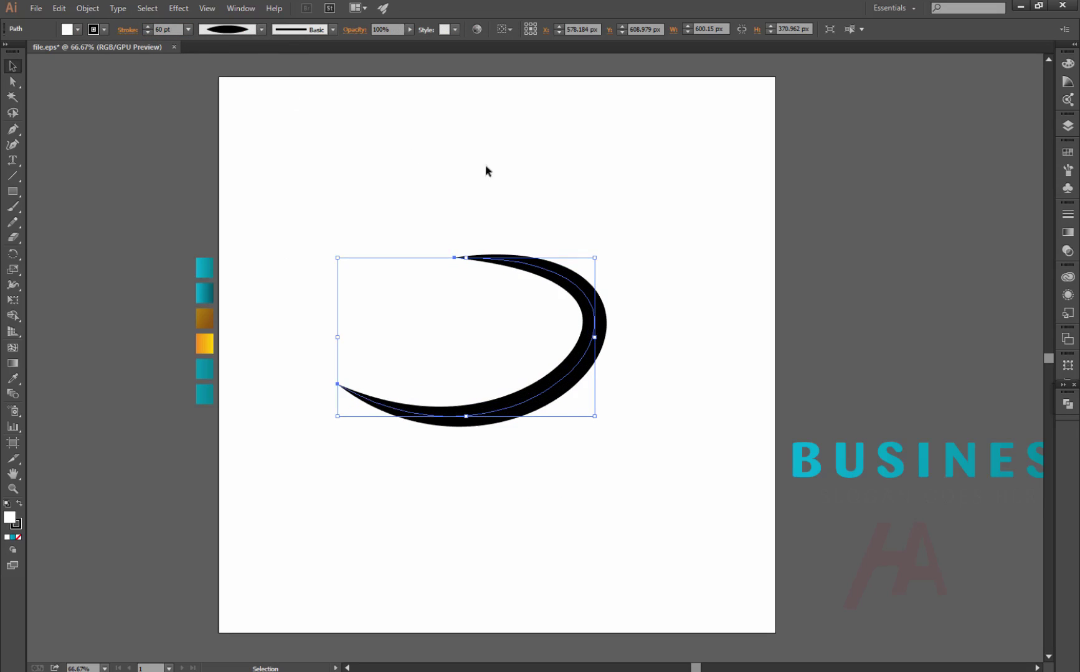
click(511, 175)
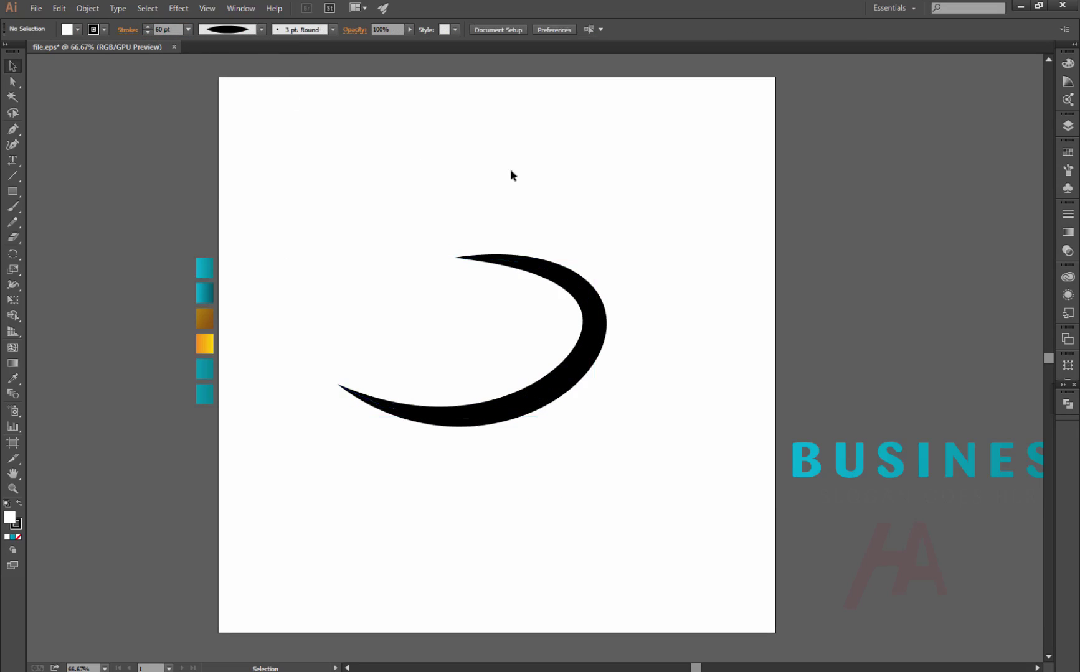
click(14, 83)
Adjust the top and bottom direction handles to curl the crescent into a tighter, rounder hook
click(456, 257)
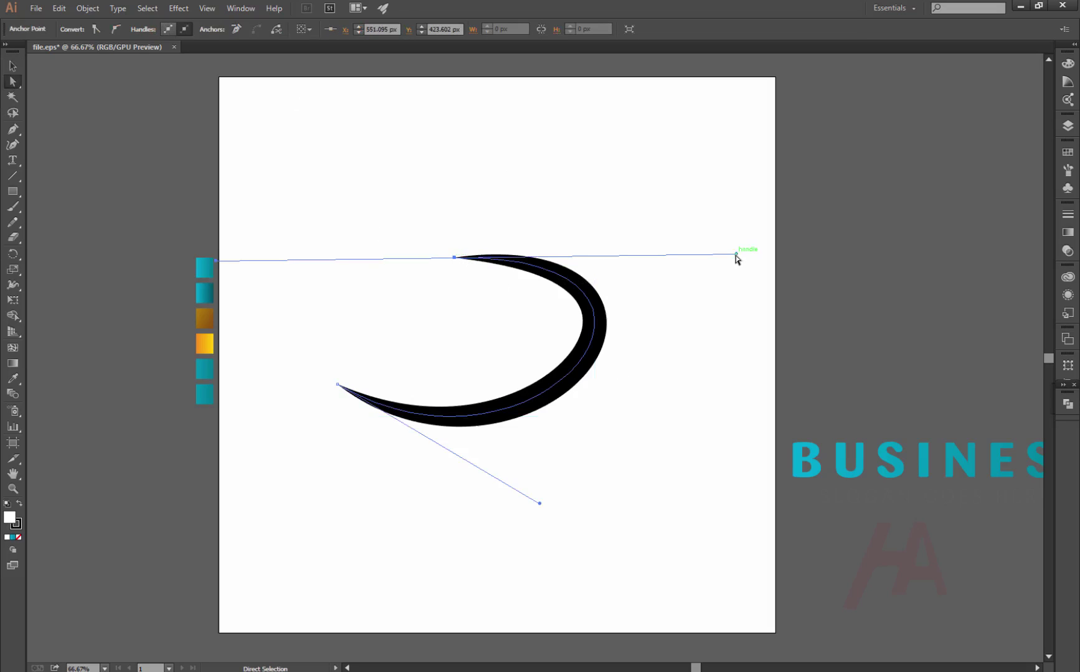
drag(539, 503, 554, 520)
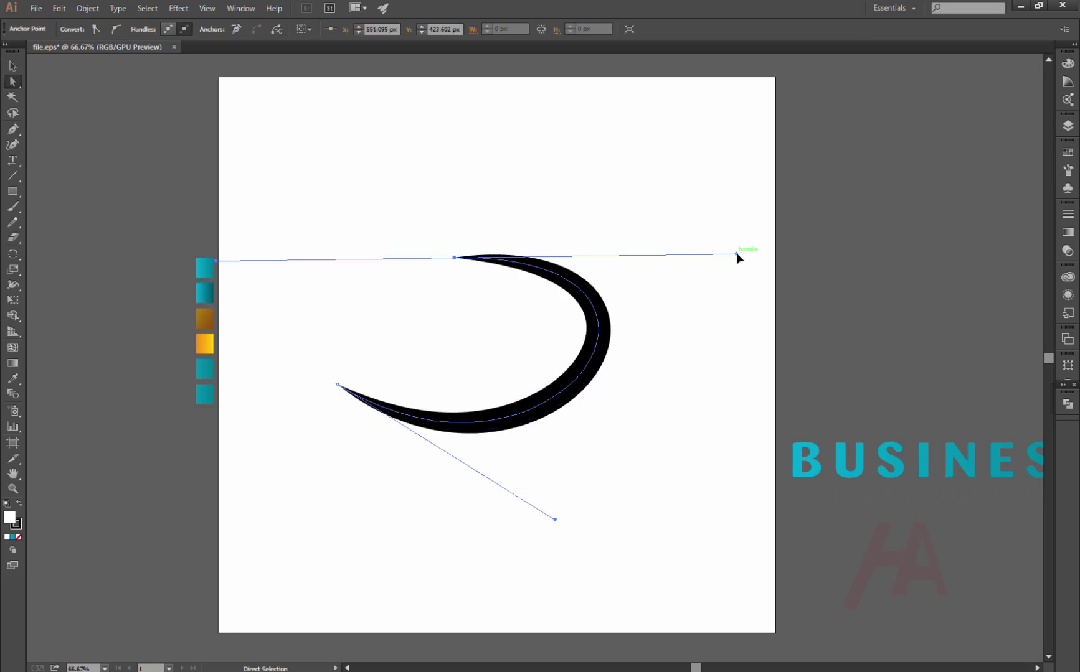
drag(736, 255, 727, 280)
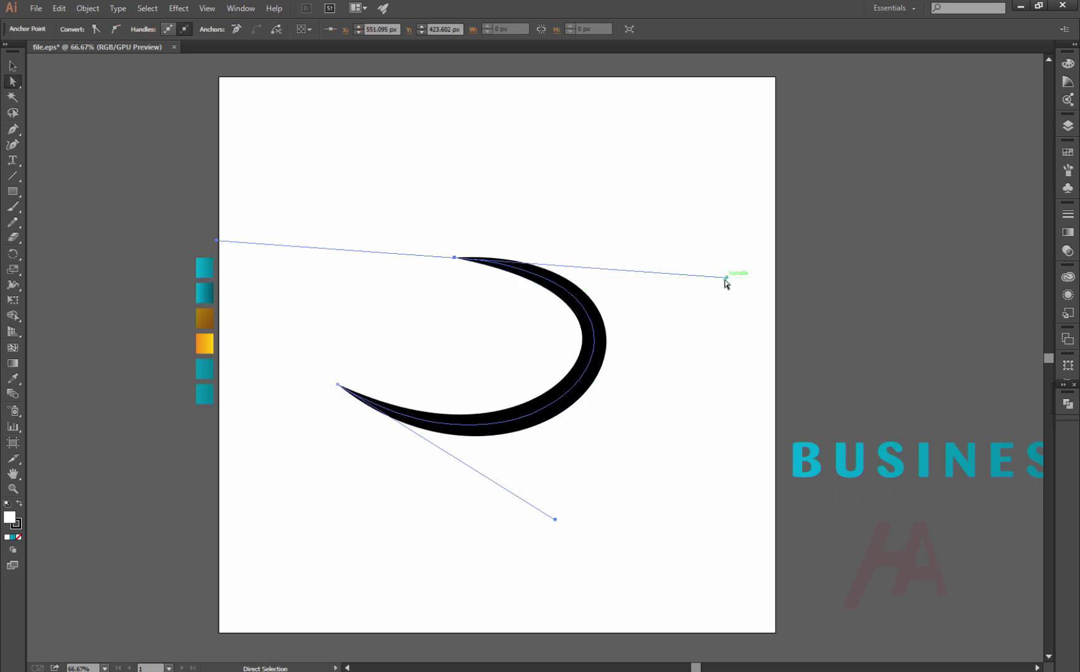
drag(554, 520, 576, 522)
drag(727, 278, 695, 188)
drag(576, 524, 594, 533)
drag(696, 188, 651, 198)
key(v)
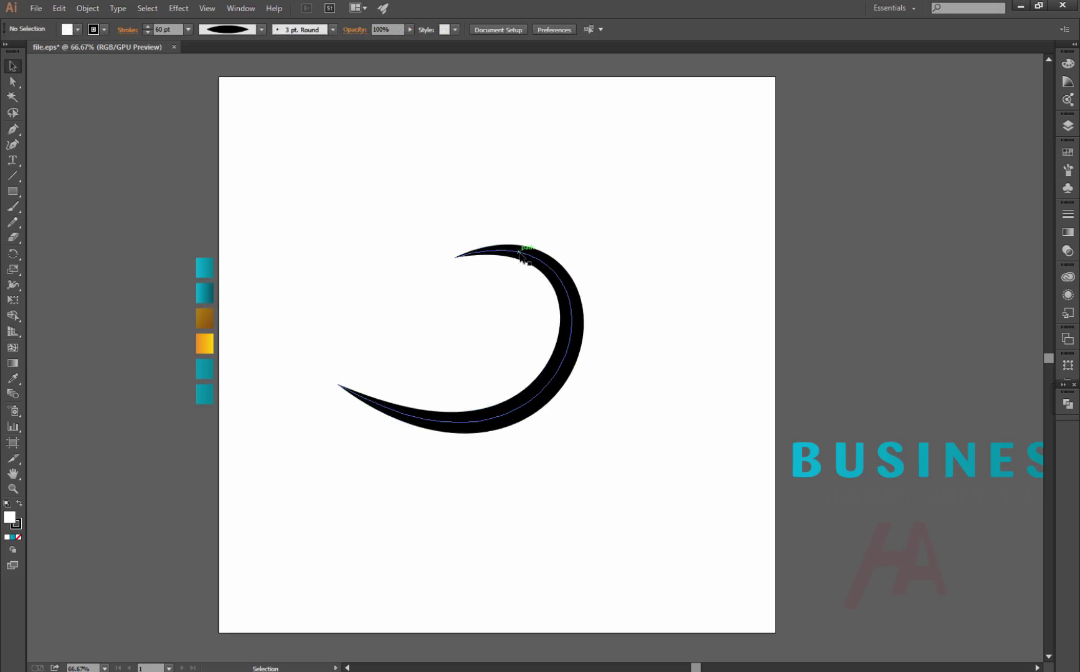
Make a vertically reflected copy of the crescent and set its fill to None
drag(14, 260, 50, 270)
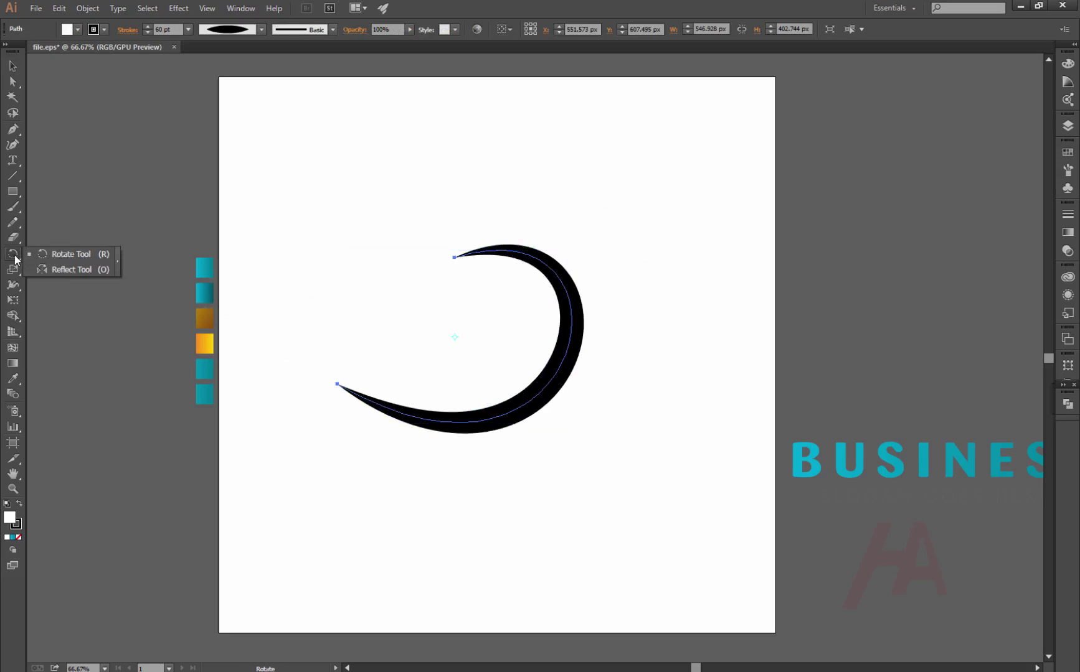
alt+click(455, 337)
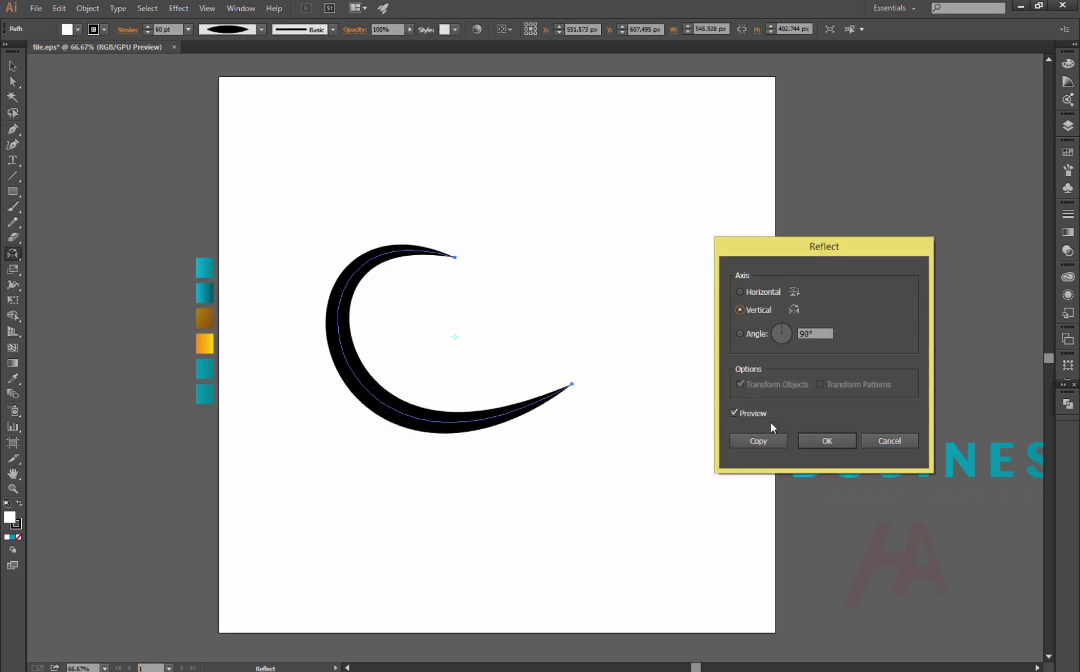
click(759, 441)
click(12, 66)
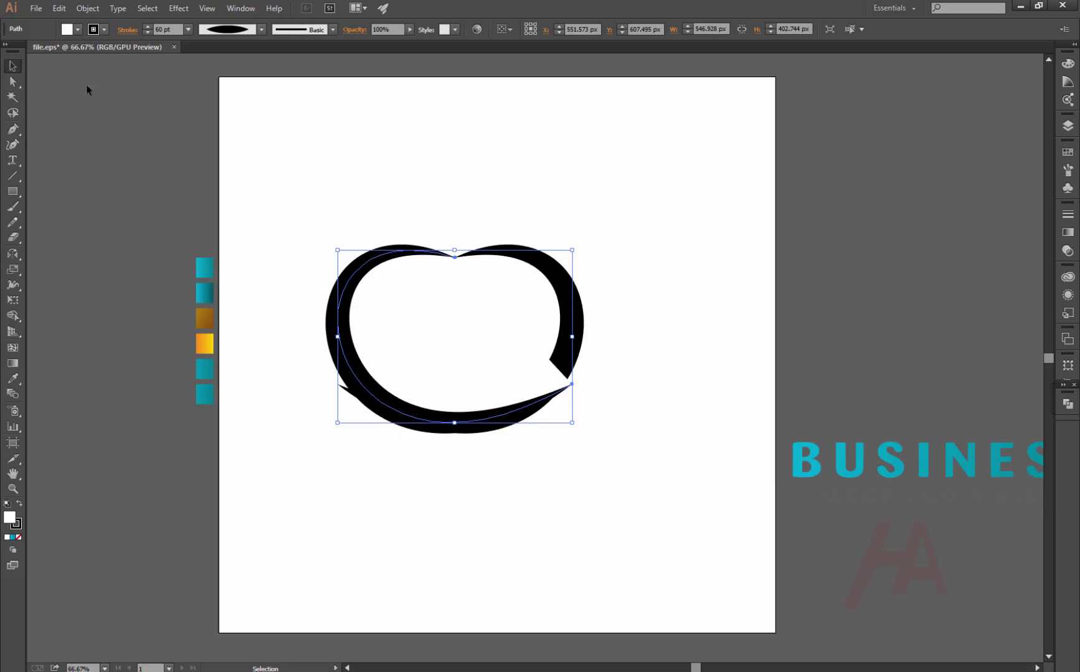
click(78, 30)
click(8, 51)
key(Escape)
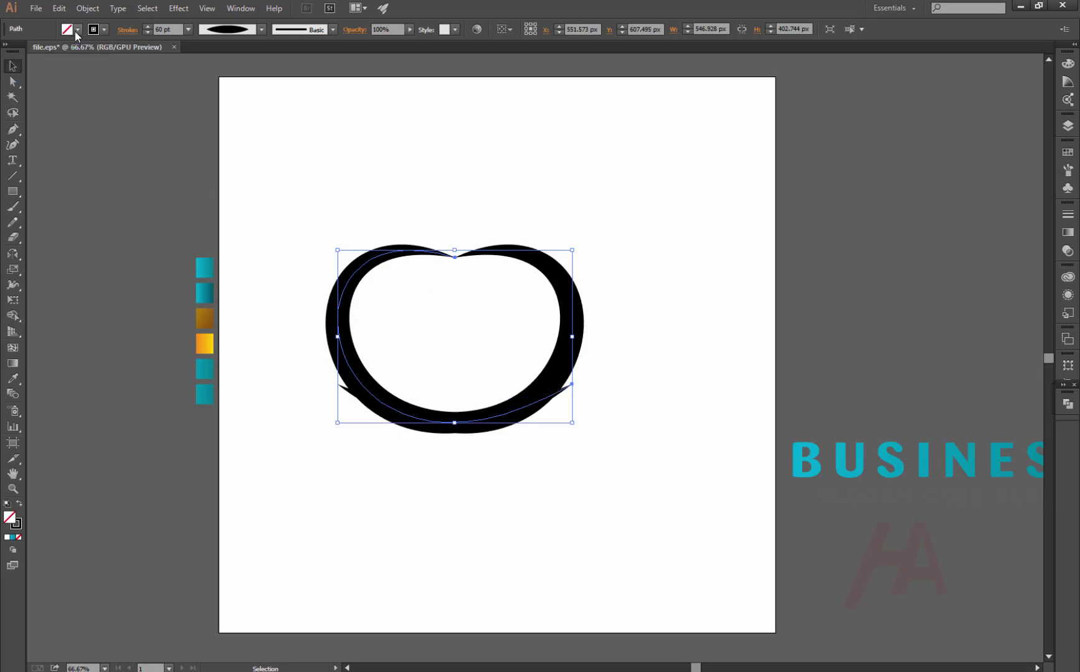
Rotate the copy about 45° and shift it up-right so it loops through the original
click(289, 131)
drag(352, 302, 357, 309)
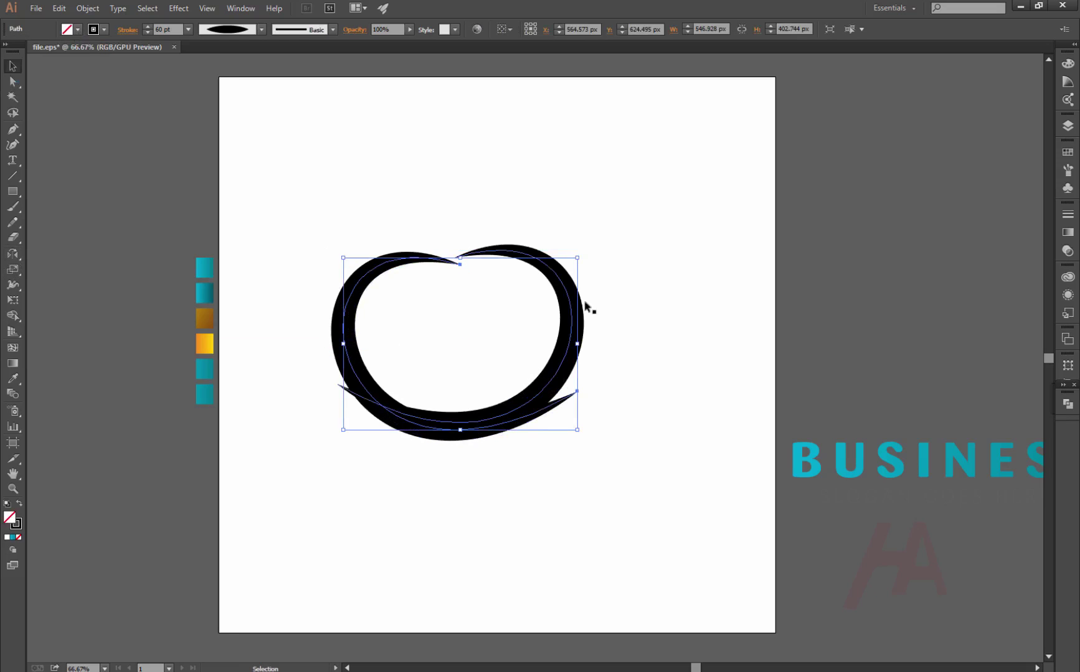
drag(584, 255, 476, 189)
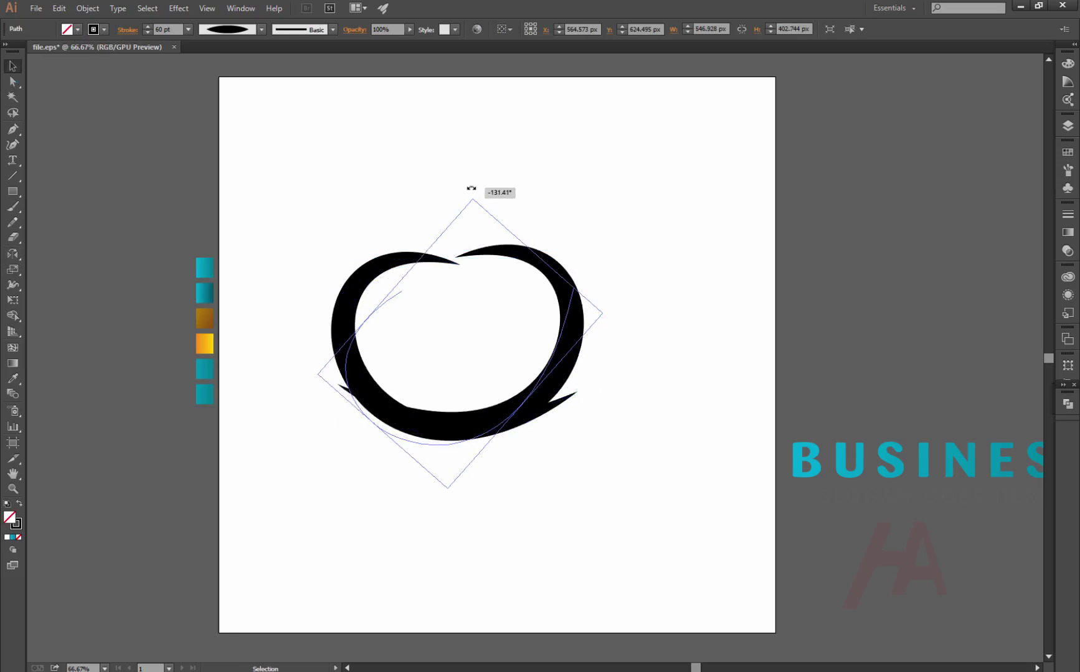
drag(356, 348, 407, 317)
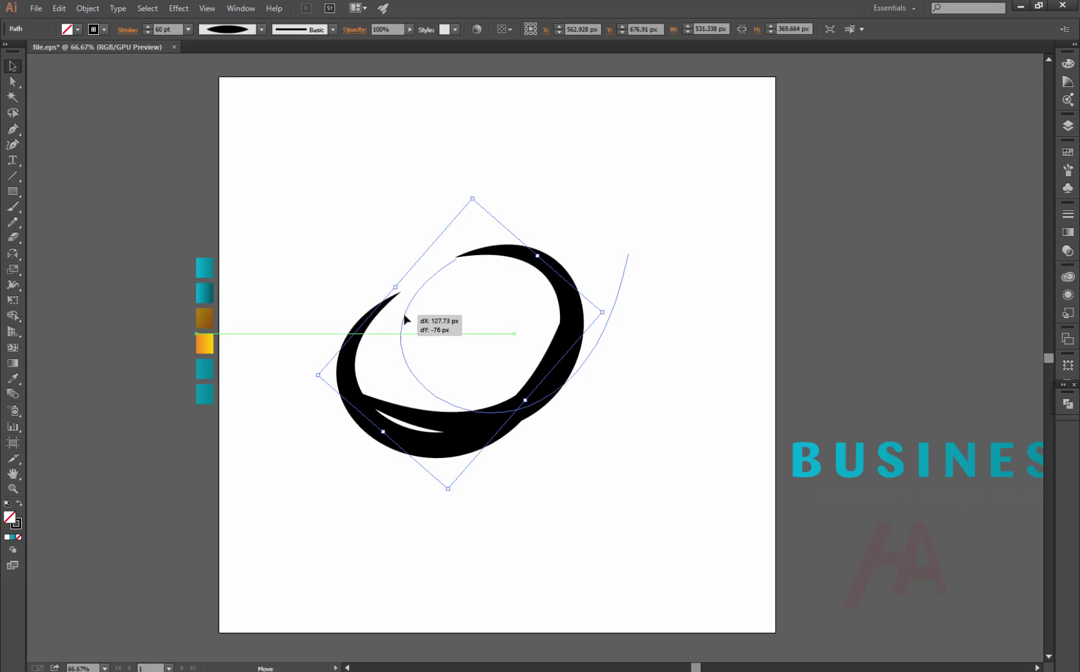
click(669, 337)
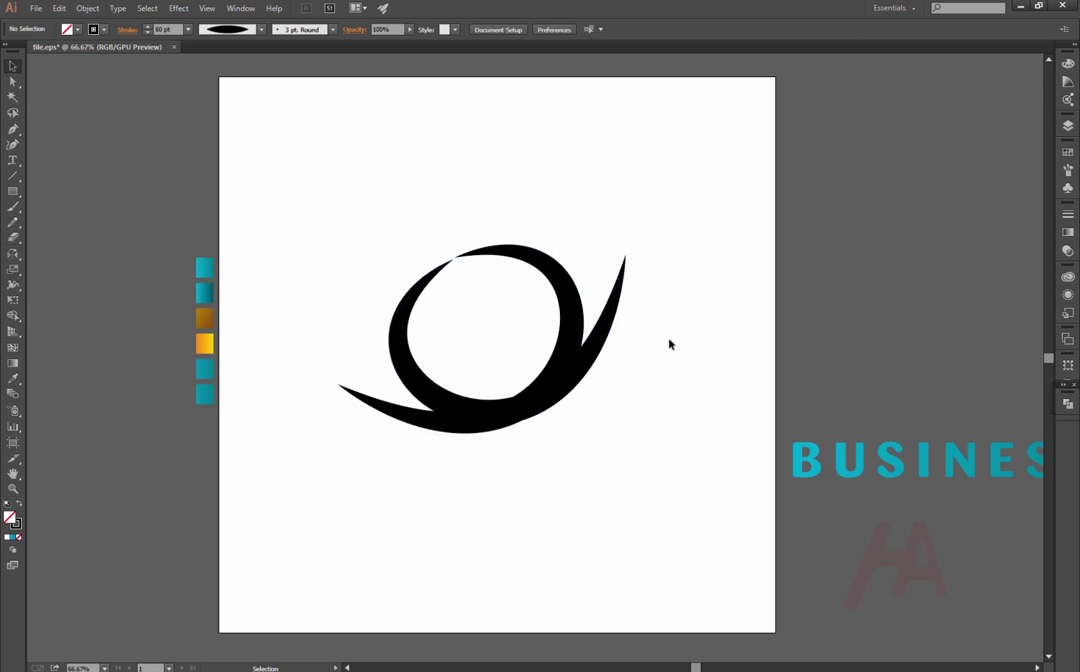
click(601, 330)
Reshape the rotated copy's anchors and handles so its loop curves smoothly into a tall rising tail
key(a)
click(453, 258)
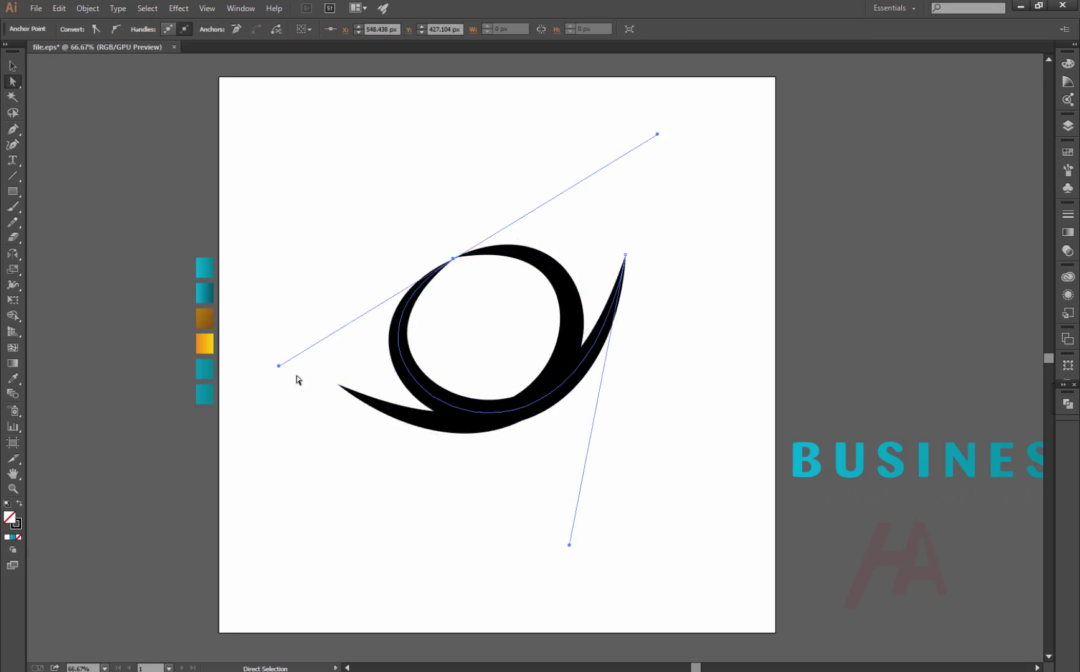
drag(570, 542, 598, 585)
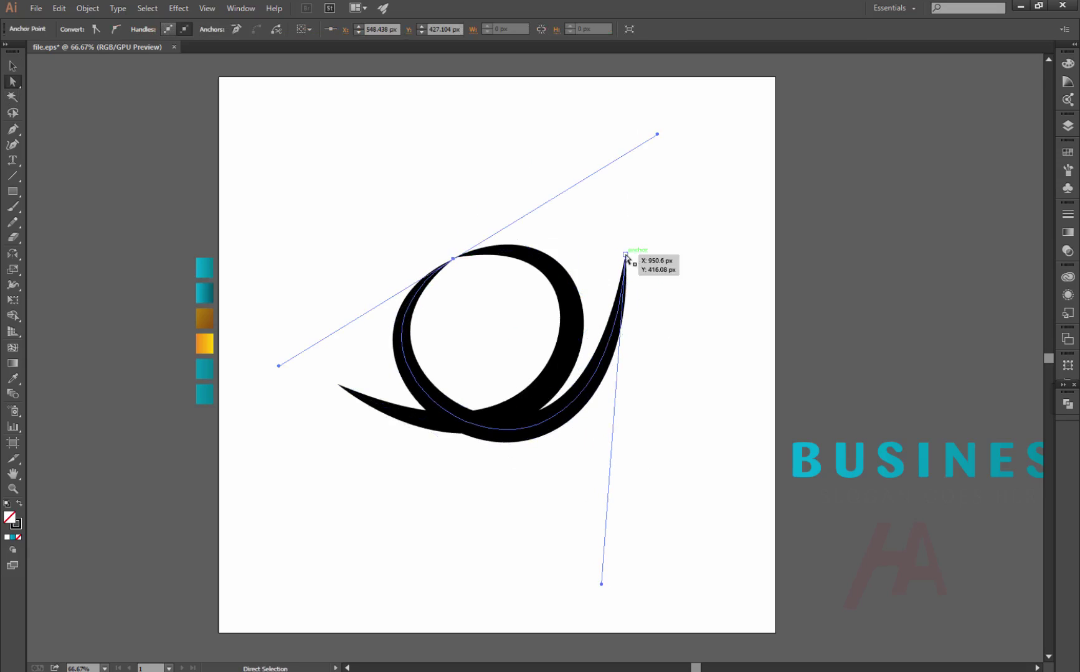
drag(628, 257, 665, 218)
drag(640, 544, 642, 569)
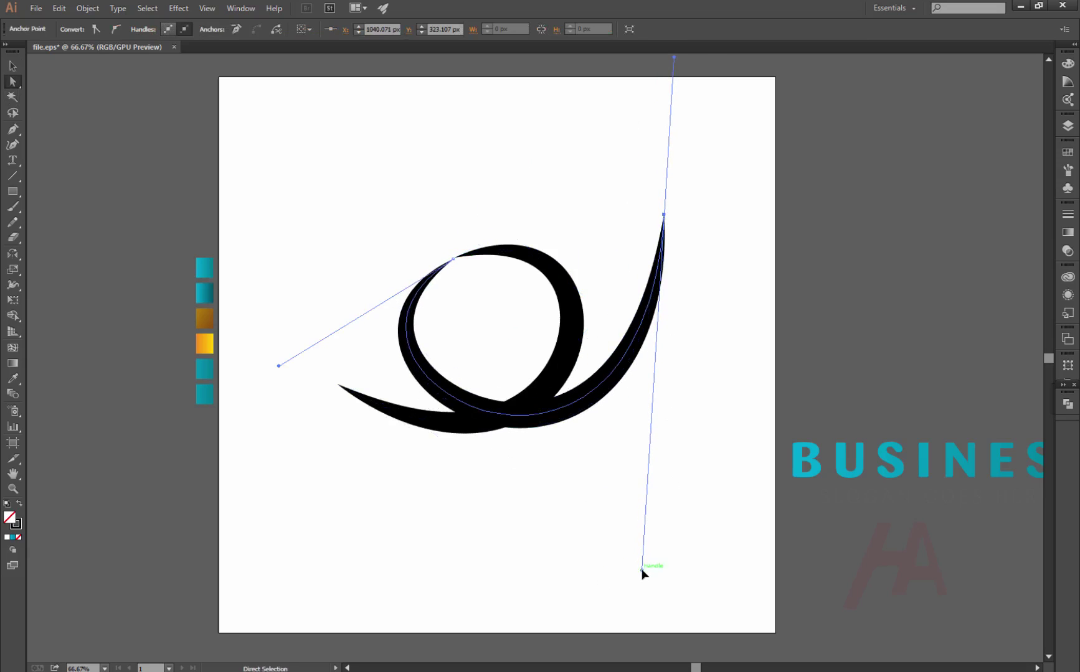
drag(278, 366, 281, 377)
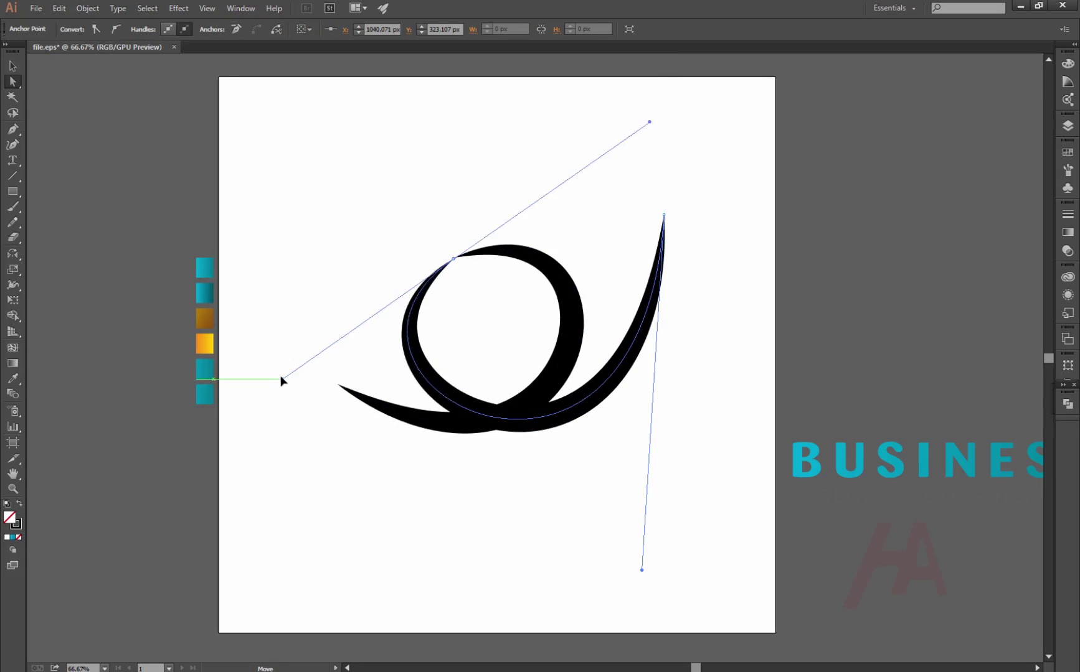
key(v)
click(734, 246)
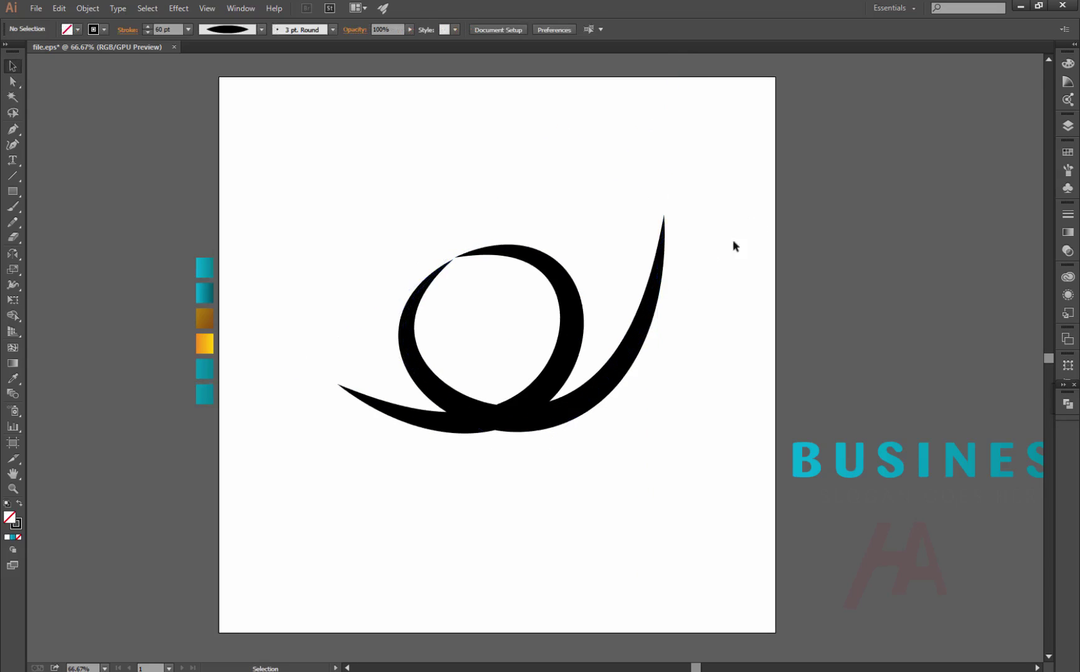
click(656, 320)
Put an Arrow 1 arrowhead on the rising tip and scale it down to about 39%
click(127, 30)
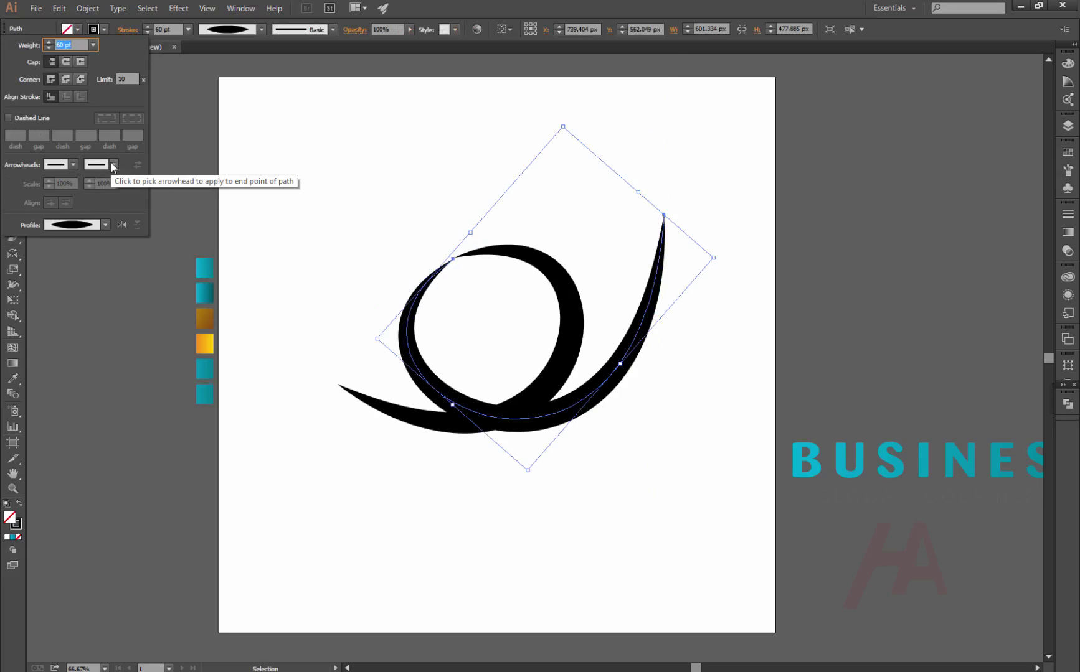
click(114, 164)
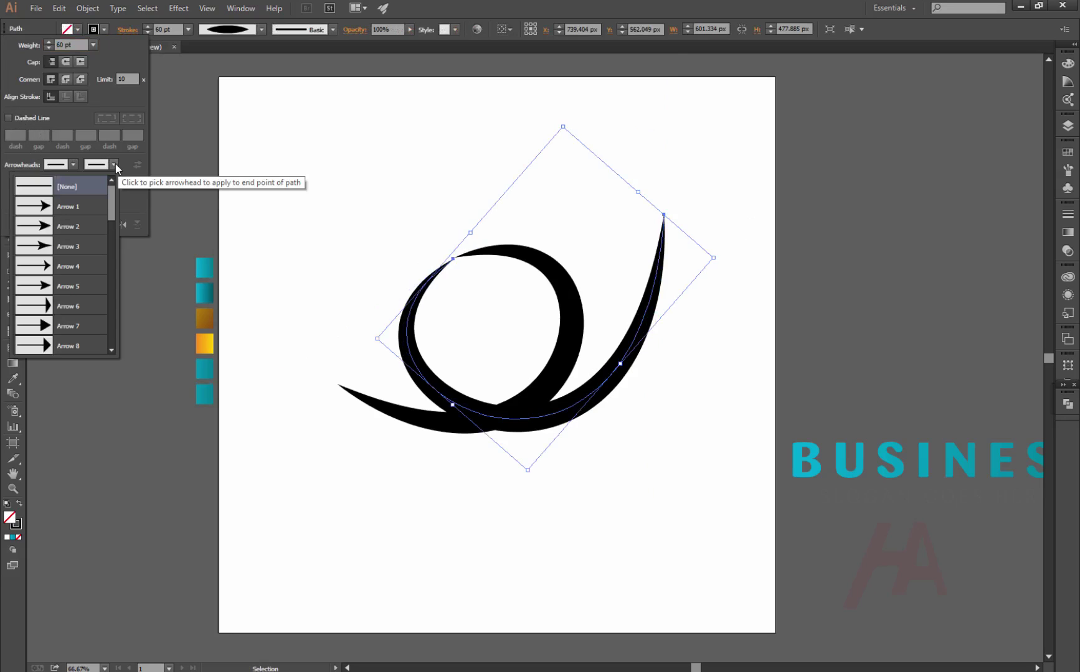
click(95, 189)
click(73, 165)
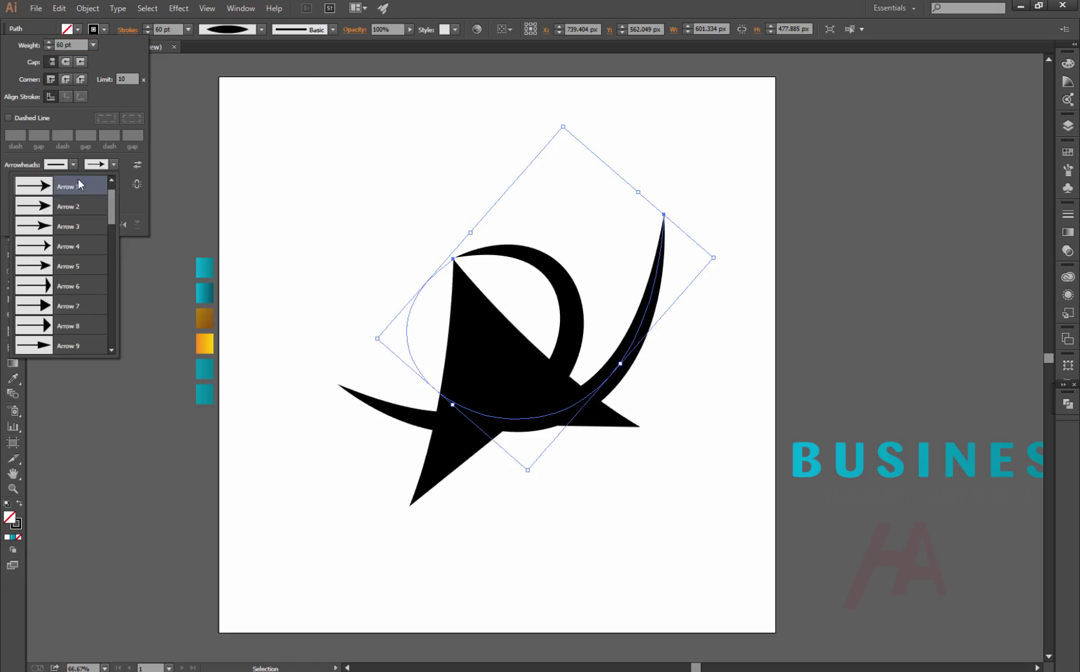
scroll(105, 207, up, 1)
click(72, 180)
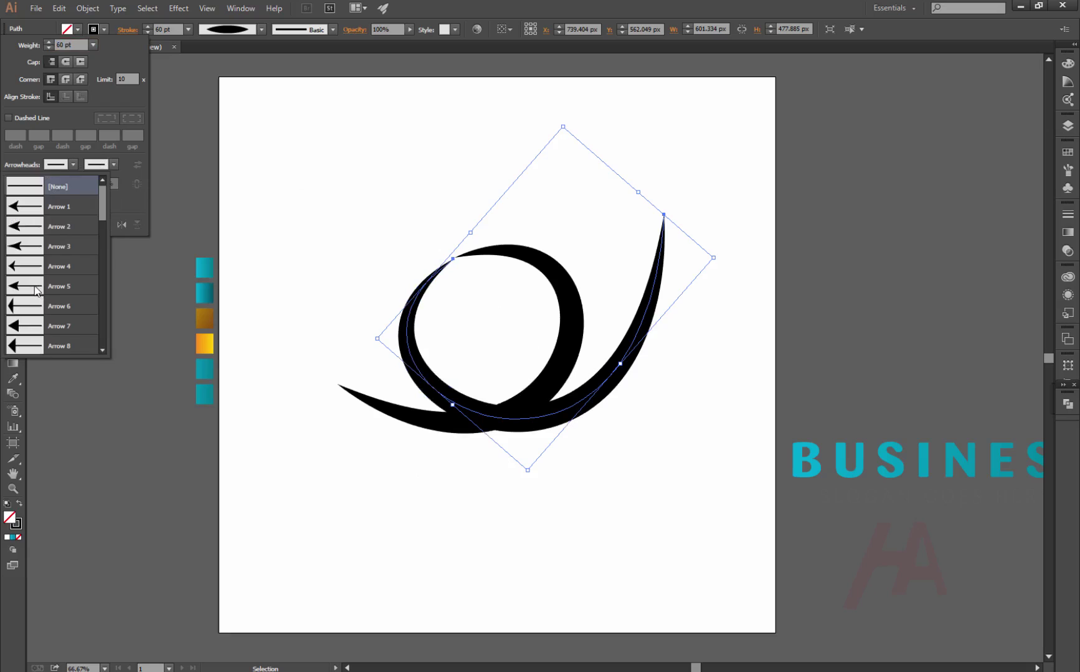
click(34, 287)
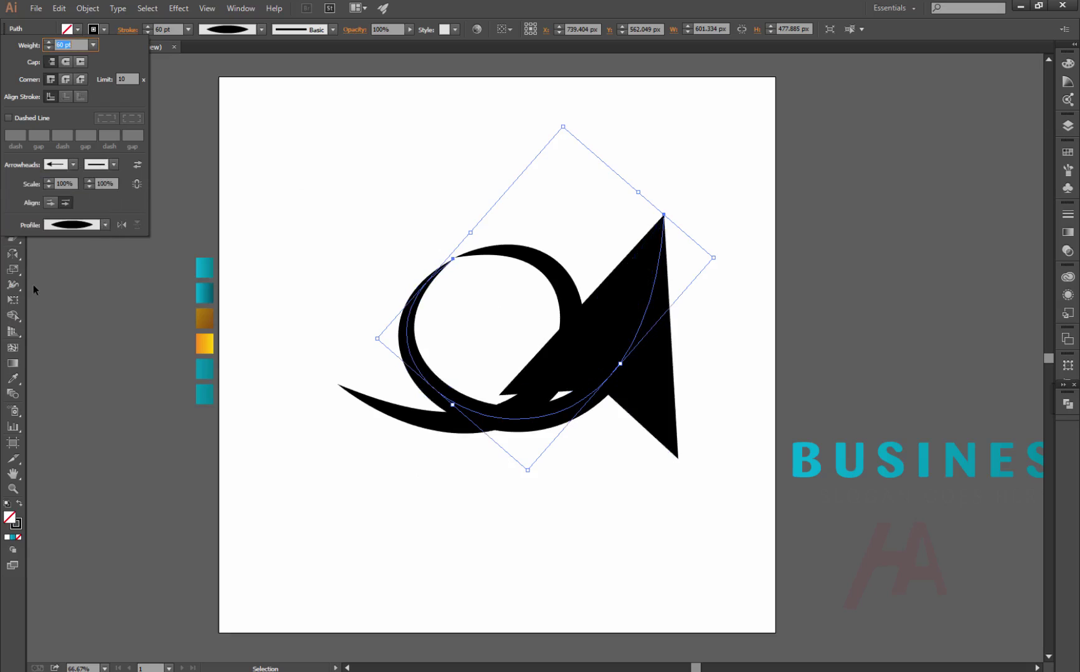
click(47, 185)
click(48, 186)
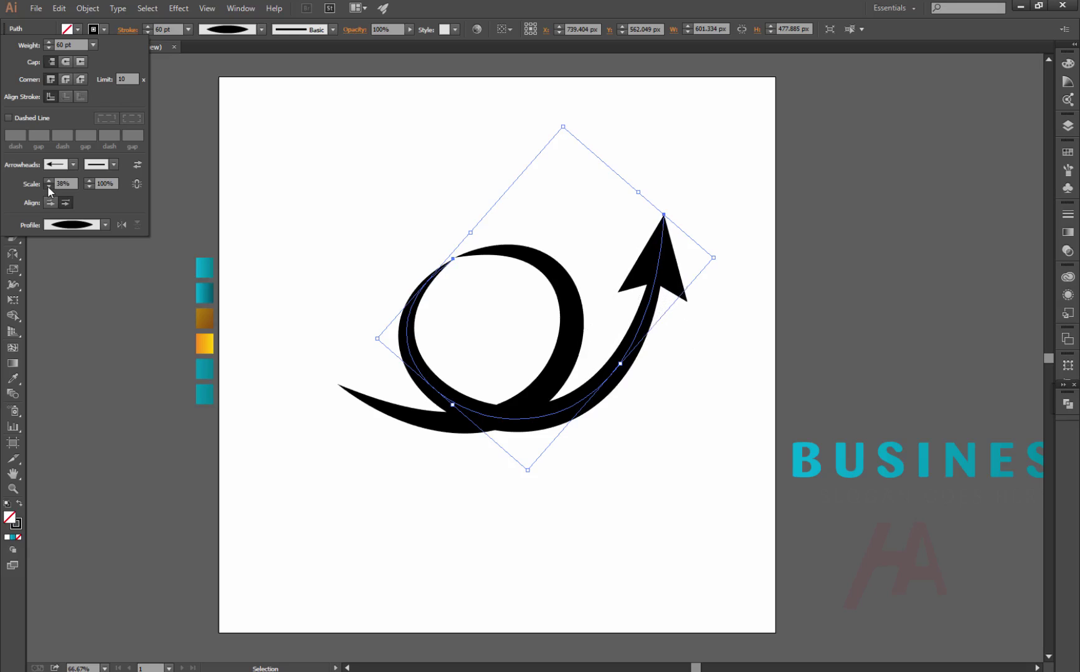
click(109, 31)
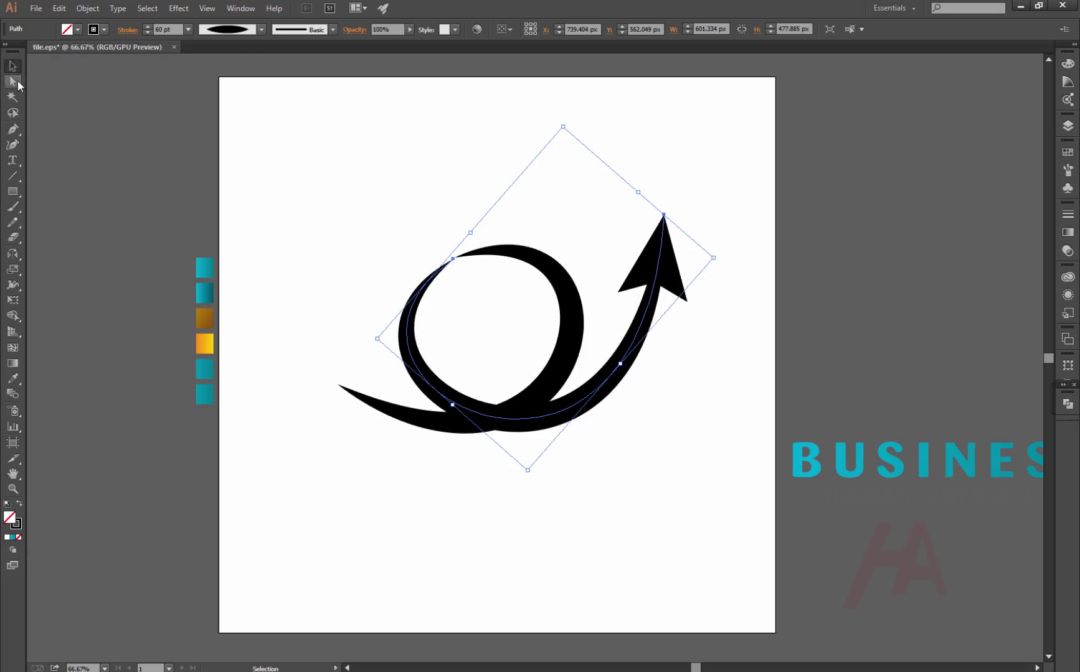
click(18, 82)
Raise the arrow tip and stretch the tip and loop handles so the tail sweeps steeply upward
drag(663, 215, 660, 168)
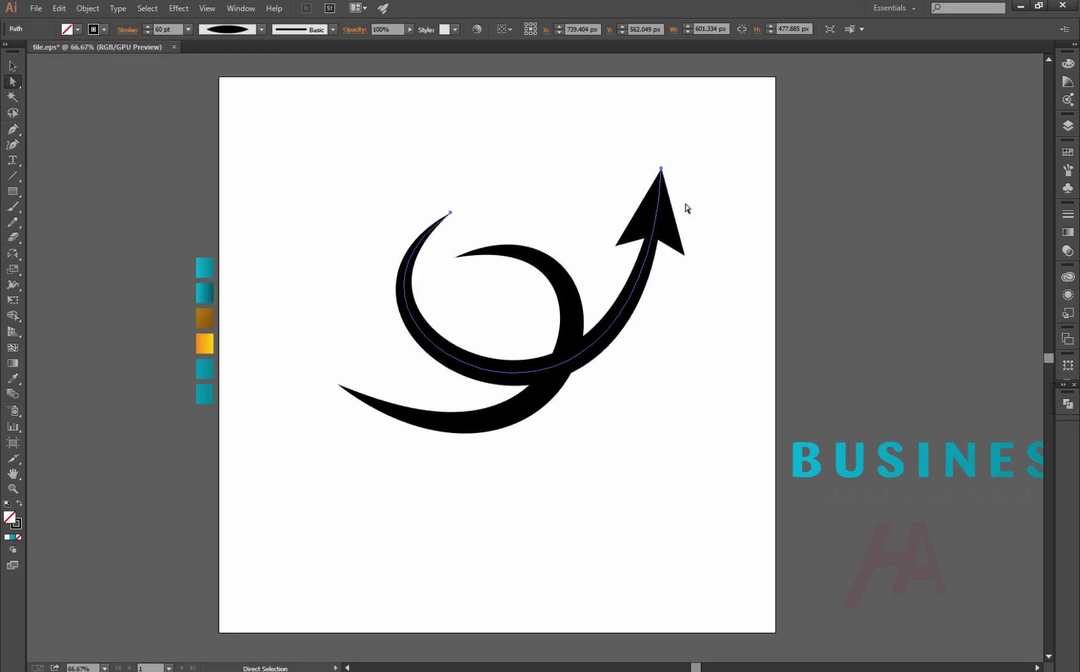
key(ctrl+z)
drag(665, 215, 670, 155)
drag(648, 510, 674, 583)
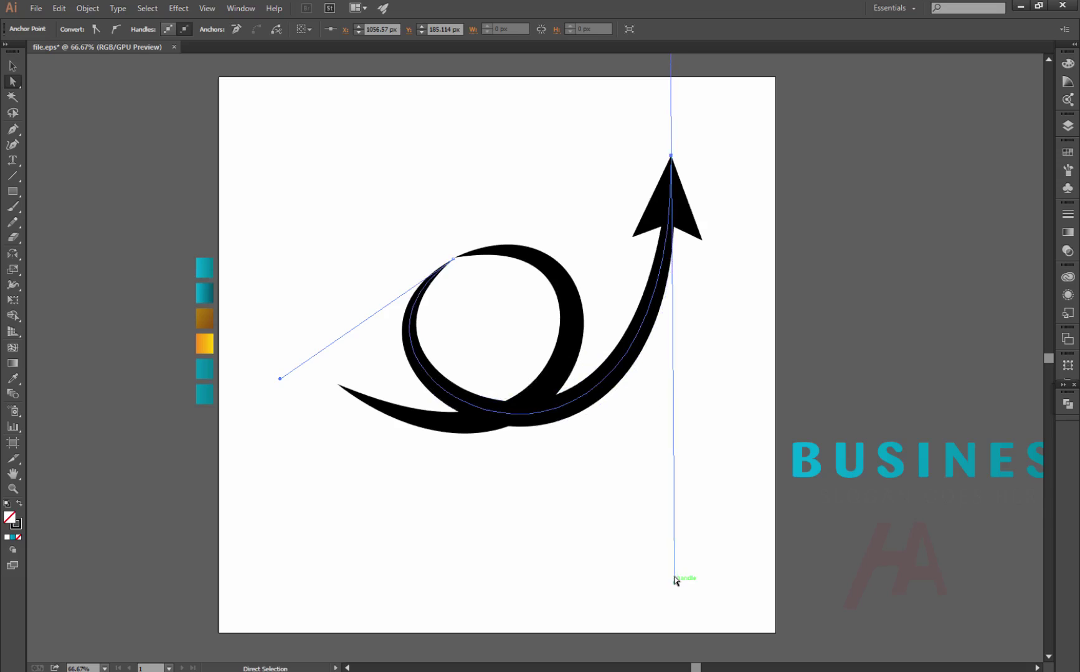
drag(674, 583, 674, 564)
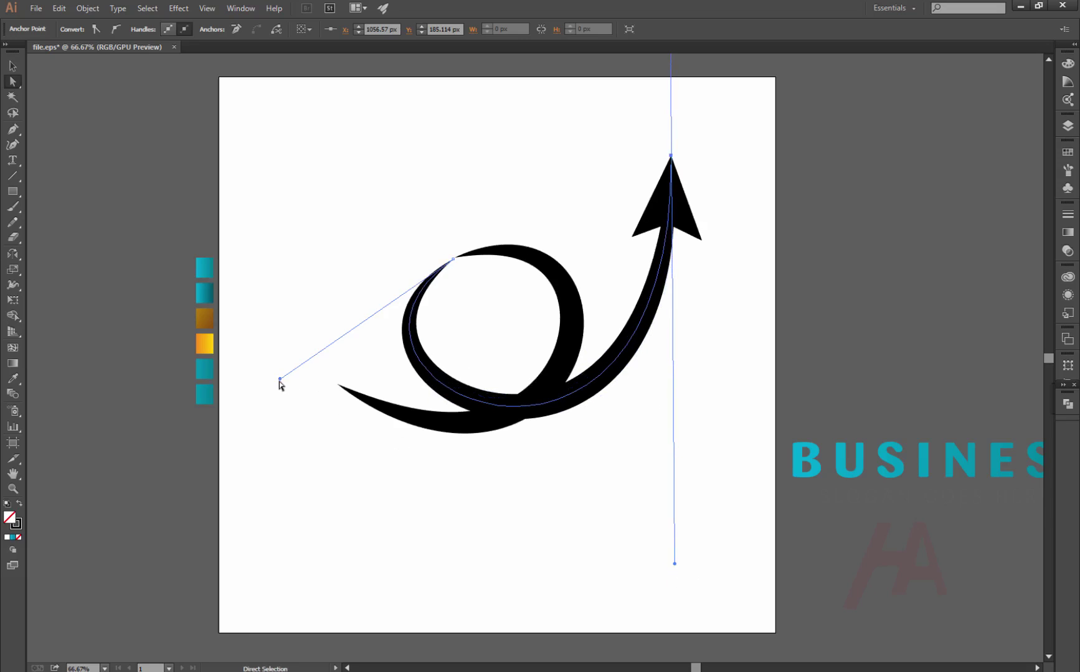
mouse_move(280, 379)
mouse_down()
mouse_move(271, 430)
mouse_move(254, 403)
mouse_move(289, 429)
mouse_move(276, 431)
mouse_up()
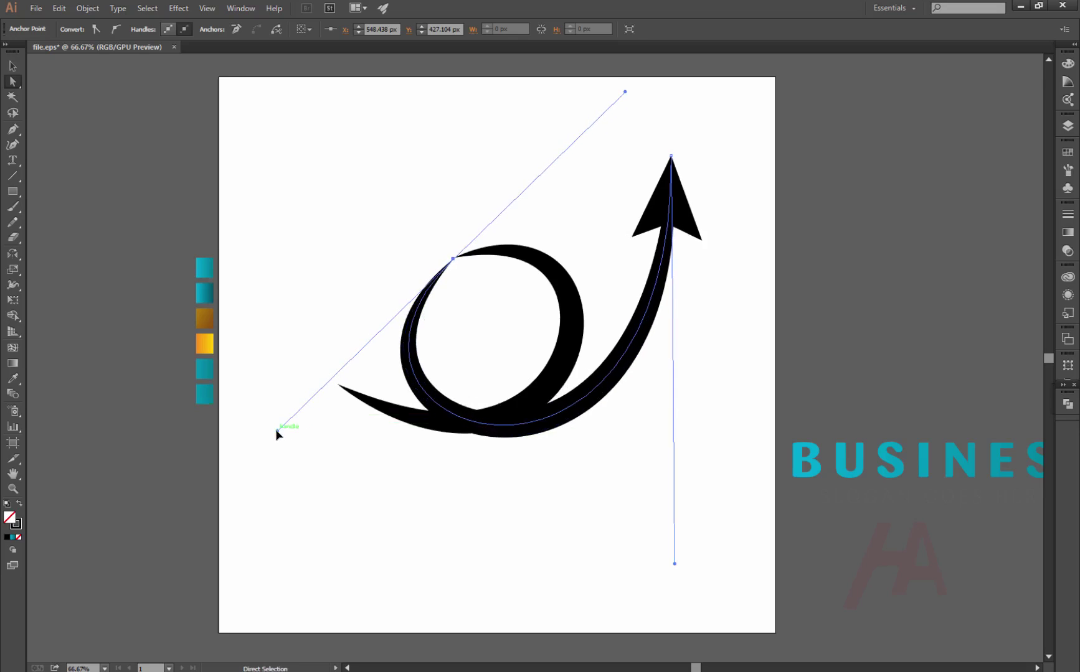
Expand the arrow's appearance into filled outline shapes via Object > Expand Appearance
click(15, 66)
click(366, 156)
click(567, 281)
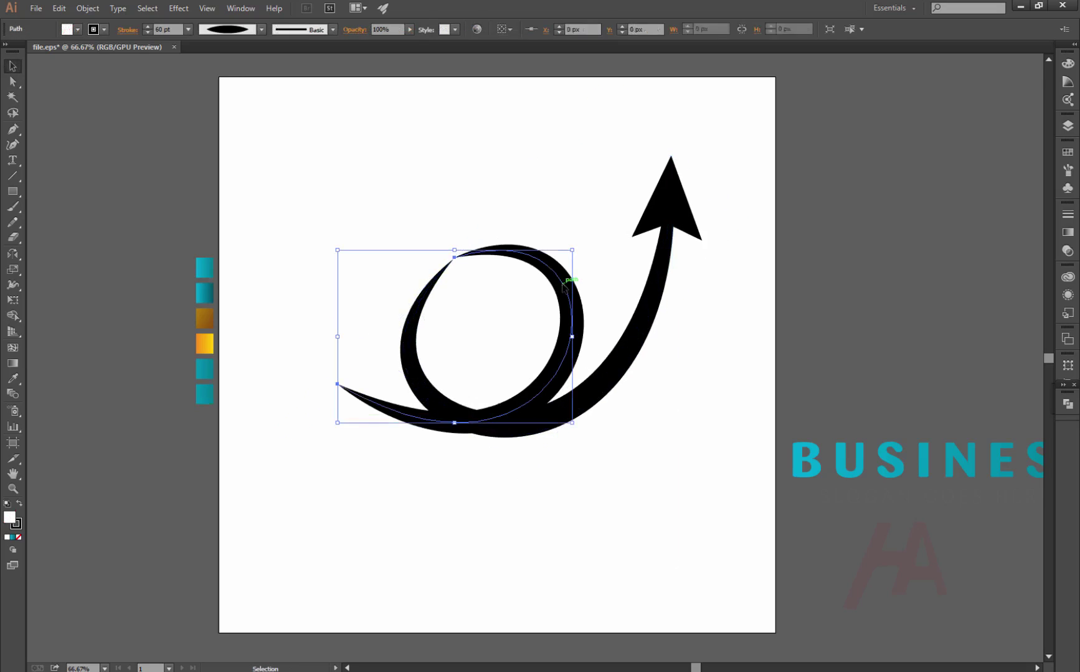
click(87, 8)
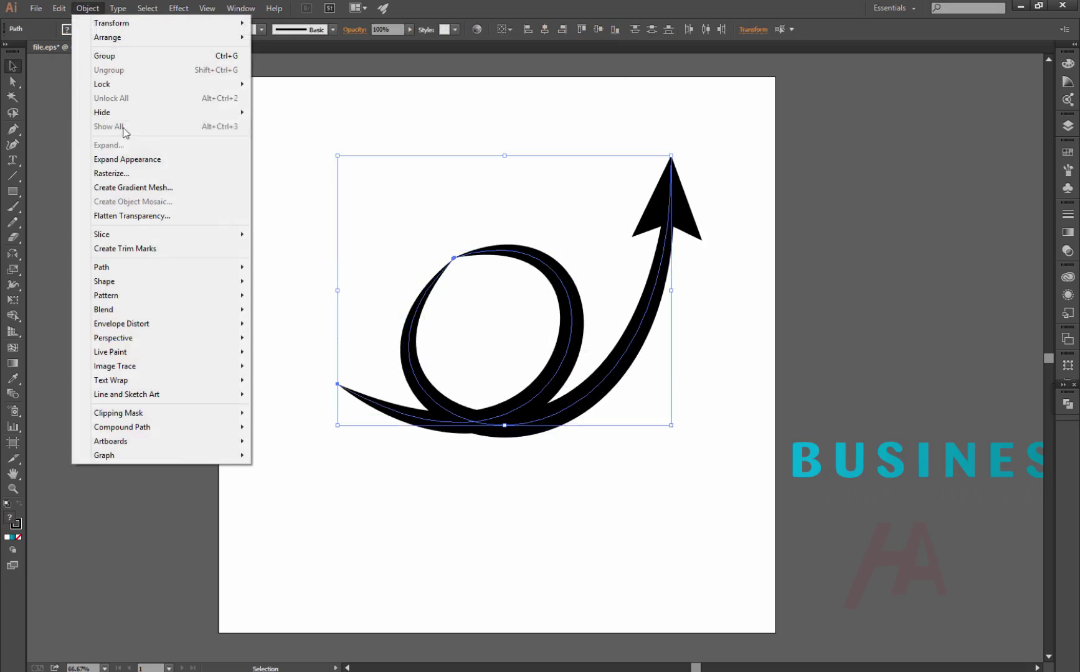
click(121, 159)
Merge the arrowhead and body with the Shape Builder, then ungroup the arrow
click(706, 311)
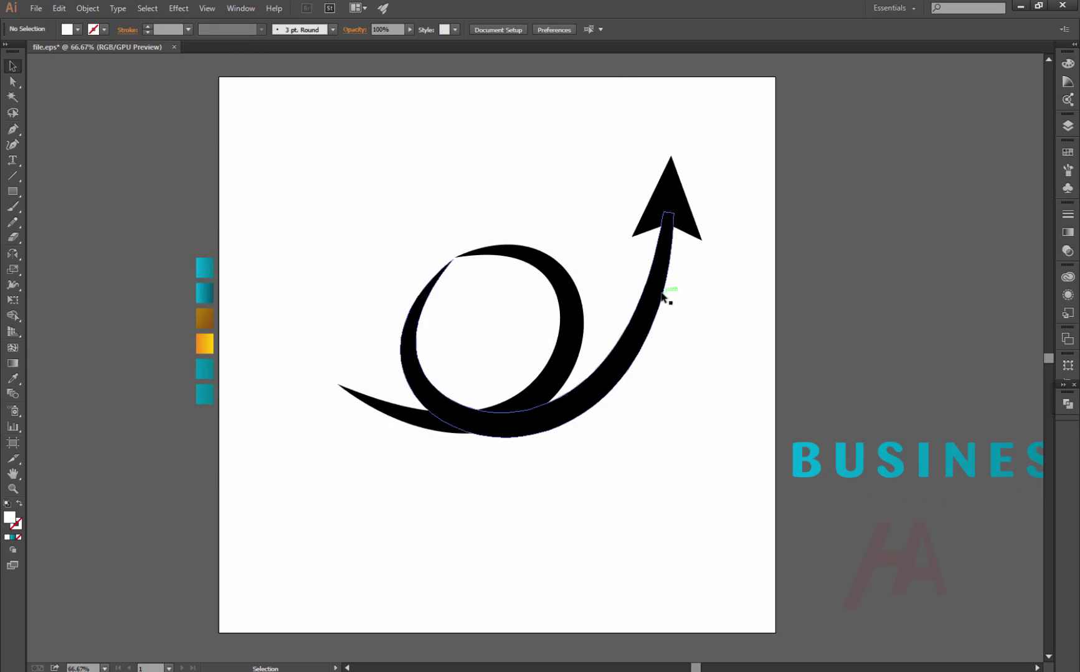
click(655, 292)
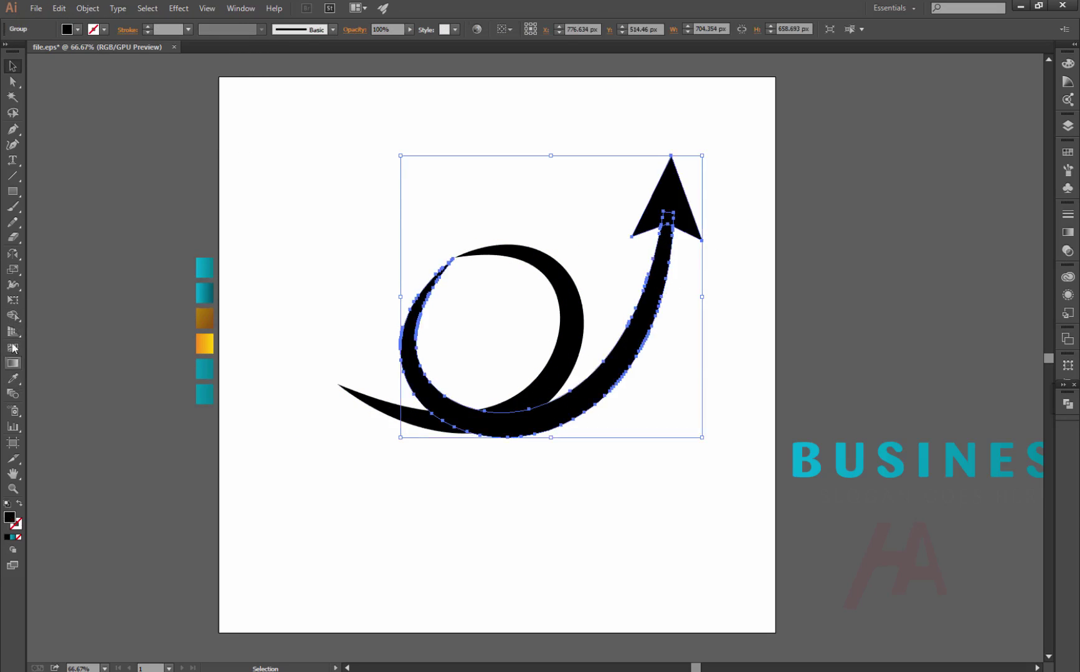
click(12, 316)
drag(664, 218, 668, 243)
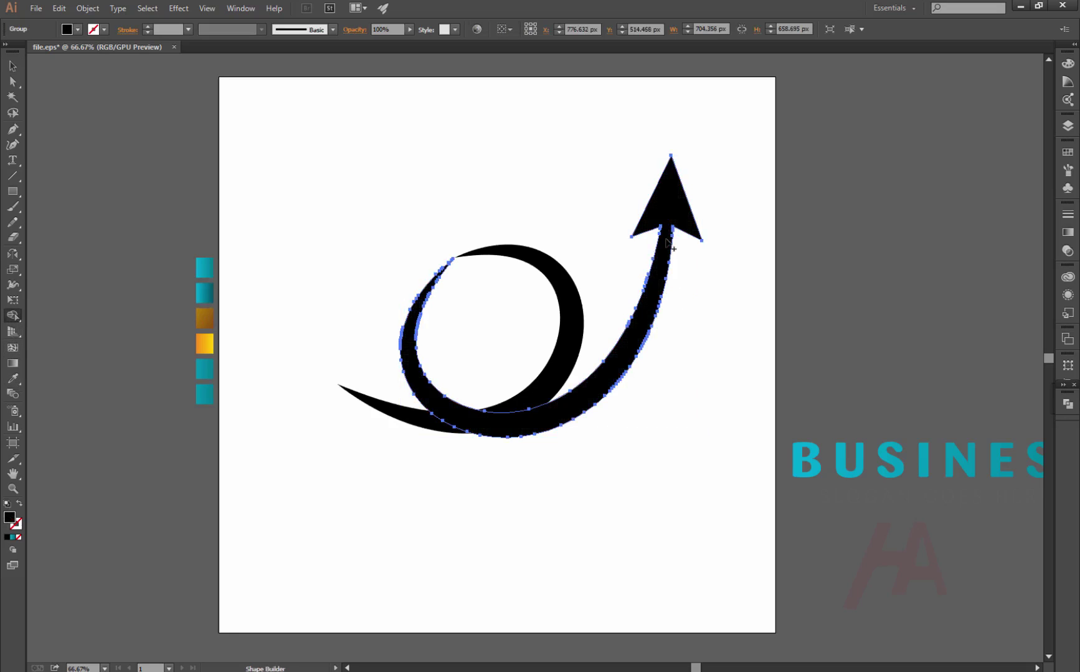
key(v)
right_click(680, 232)
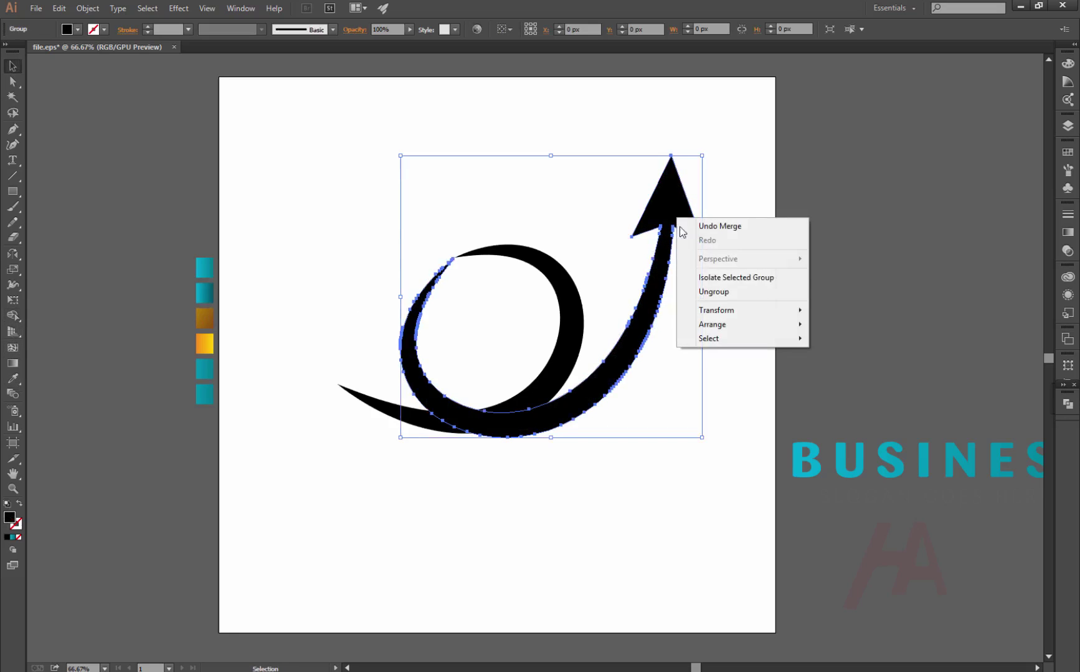
click(714, 292)
click(13, 378)
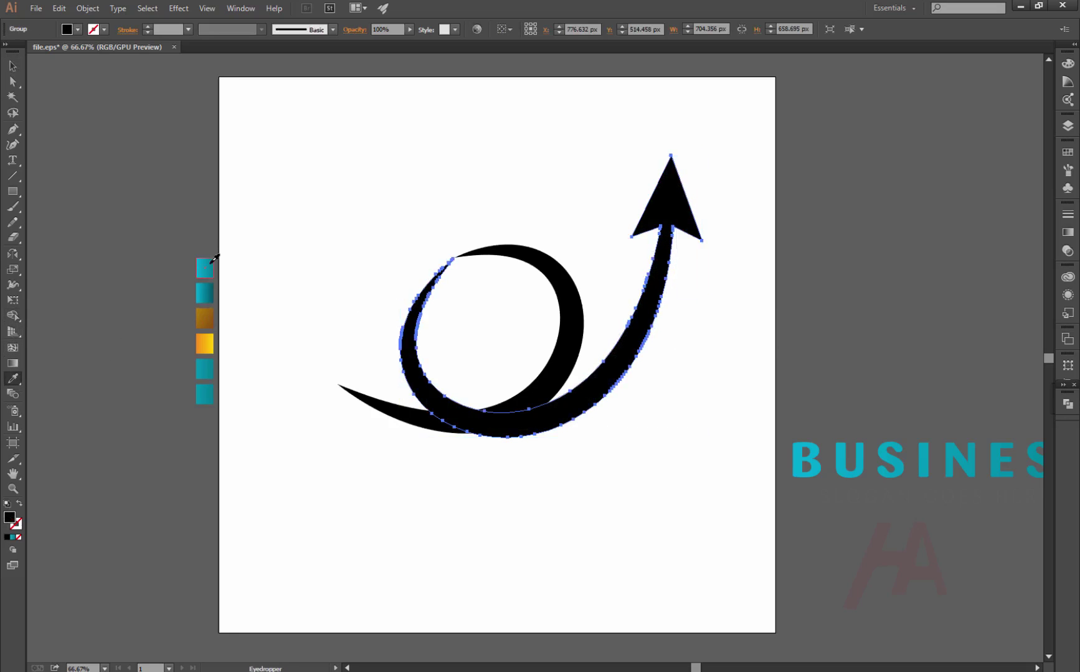
Ungroup the arrow and sample a teal gradient fill onto it with the Eyedropper
key(v)
click(612, 190)
right_click(675, 212)
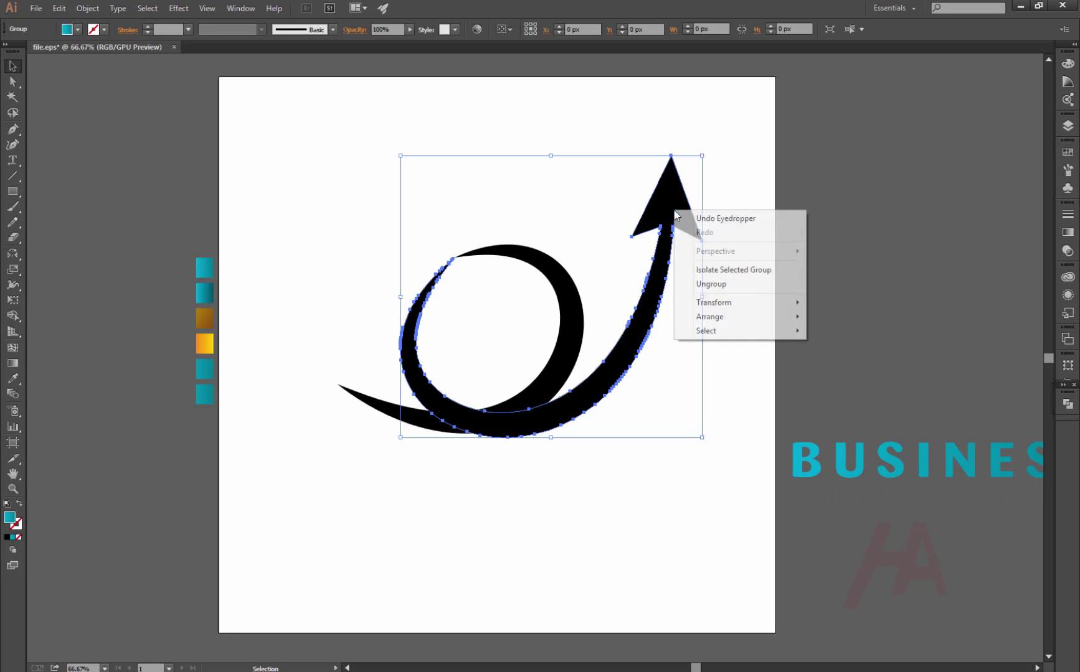
click(709, 285)
click(652, 220)
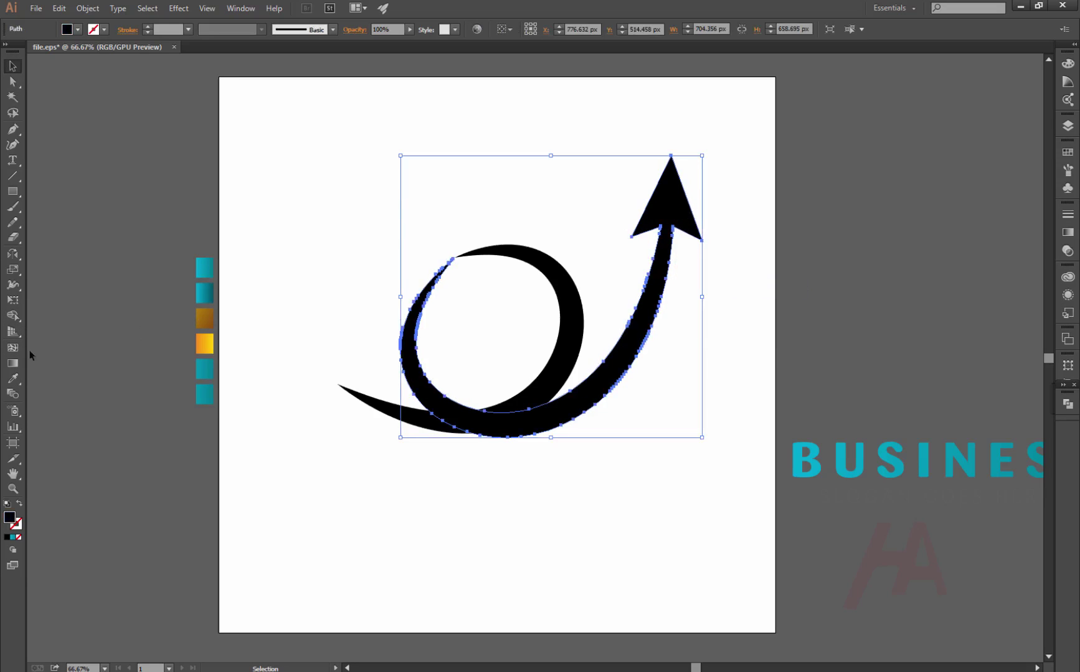
click(13, 377)
click(209, 263)
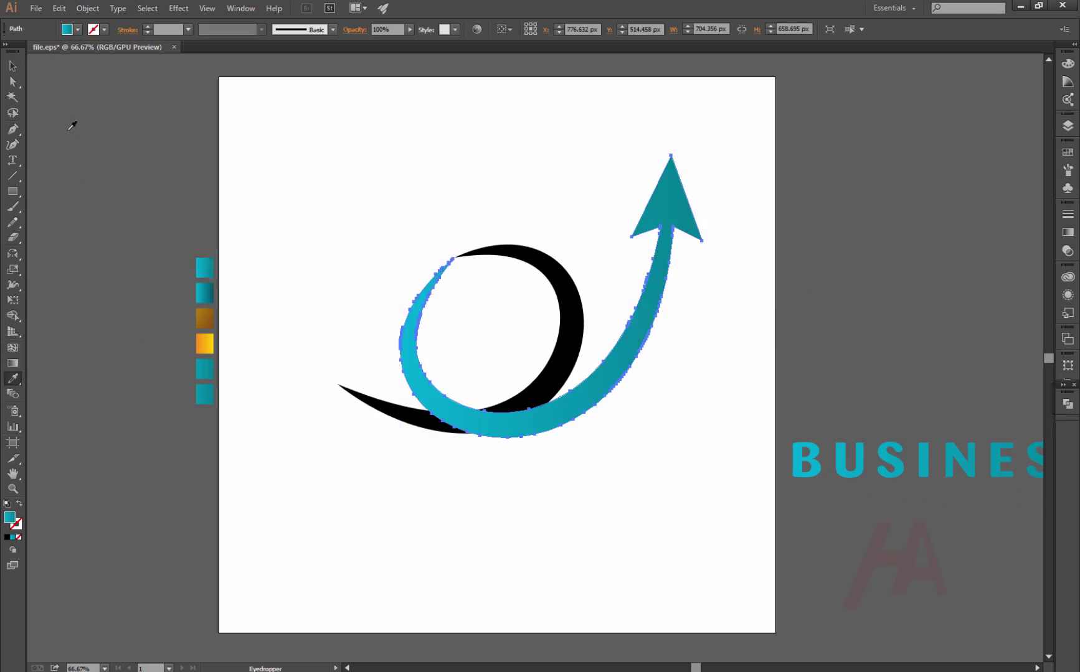
Ungroup the crescent and give it an orange-to-yellow gradient fill with the Eyedropper
ctrl+click(569, 271)
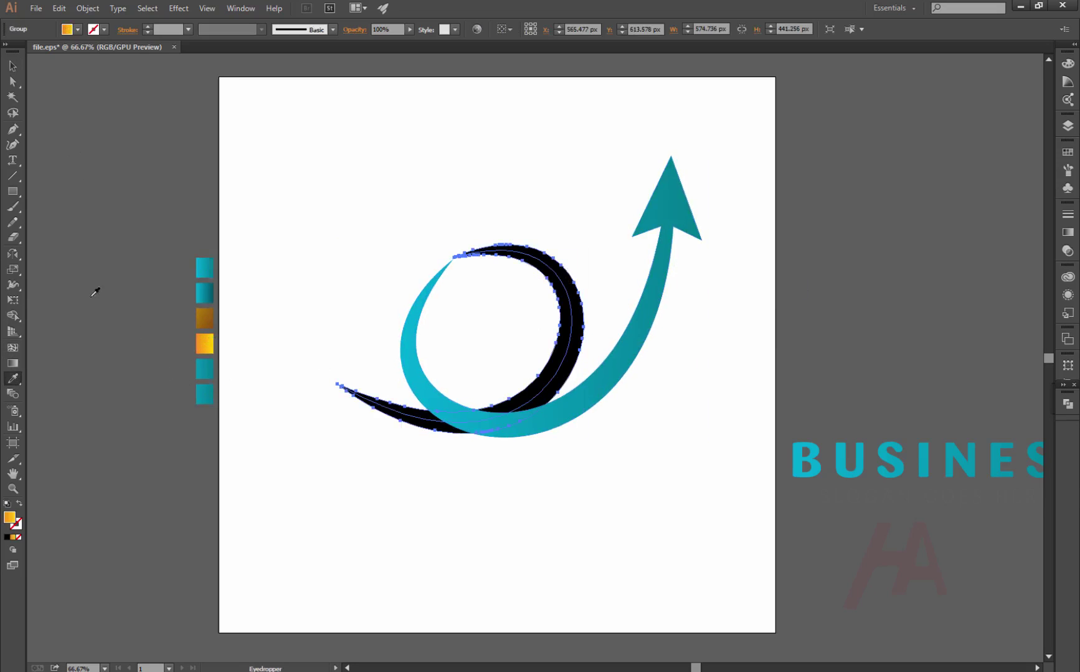
click(14, 67)
right_click(565, 287)
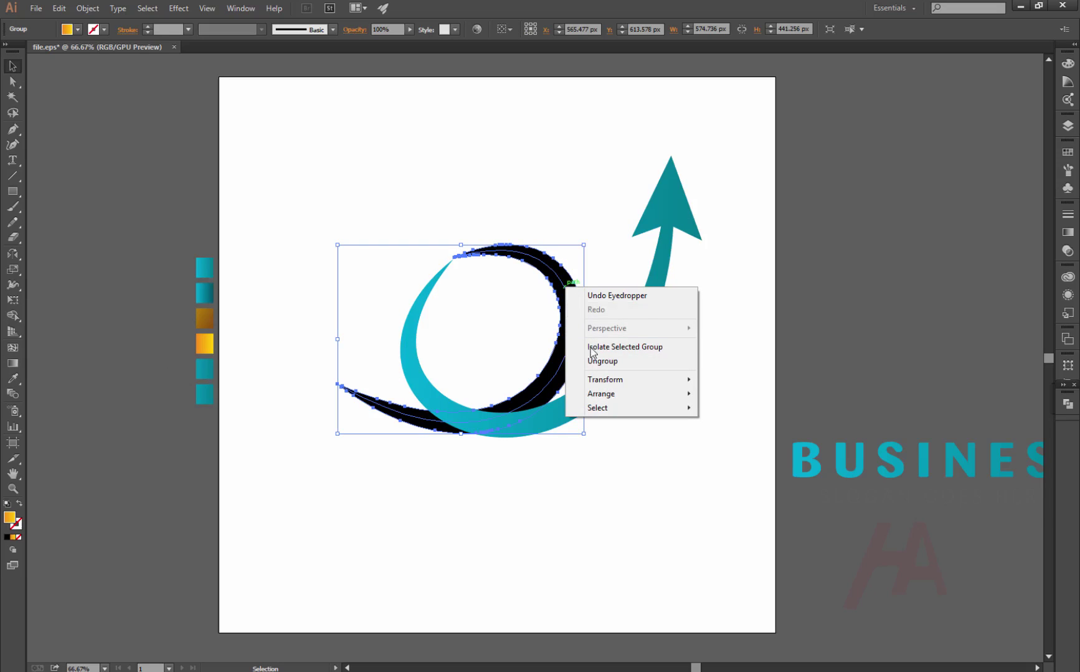
click(592, 356)
click(651, 397)
click(572, 341)
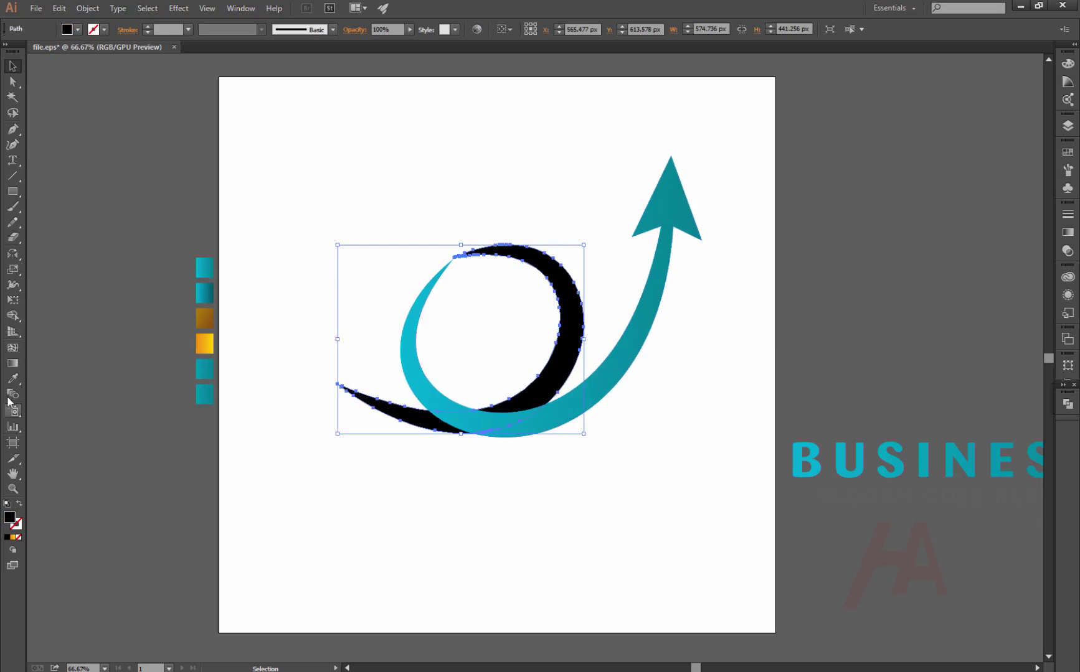
key(i)
click(206, 343)
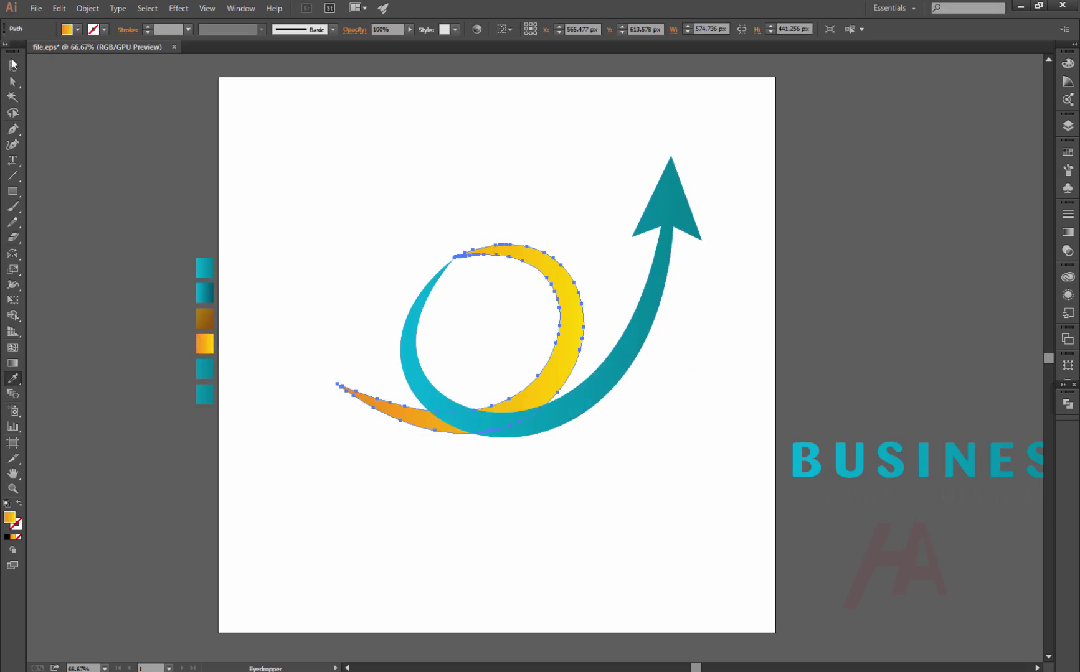
Bring the yellow-orange crescent to the front and deselect
click(12, 63)
right_click(569, 304)
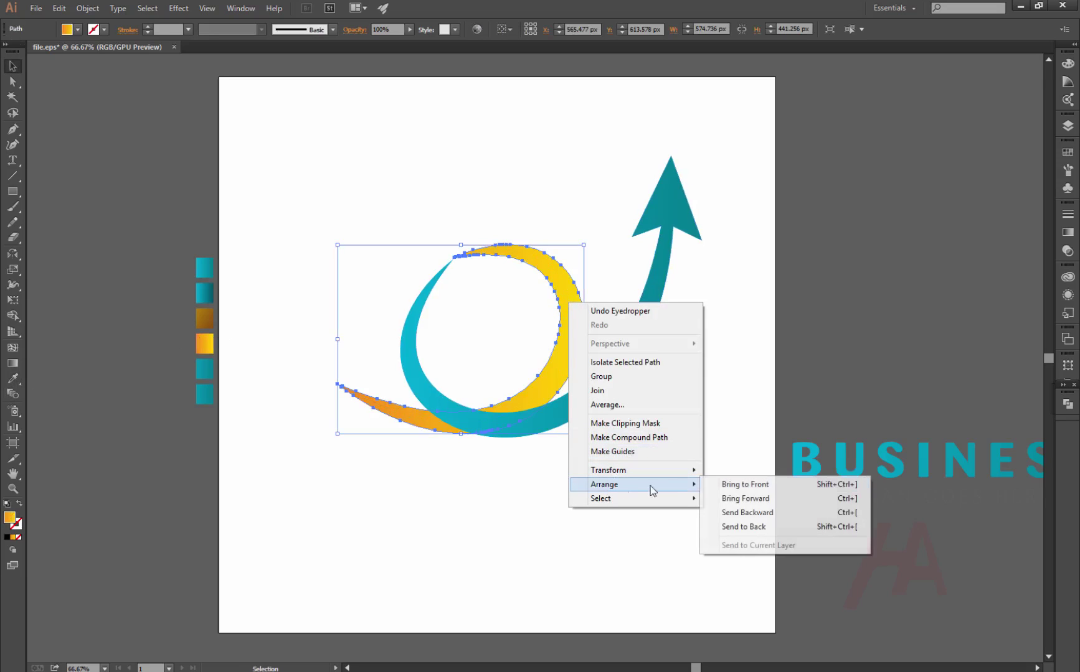
click(745, 485)
click(712, 426)
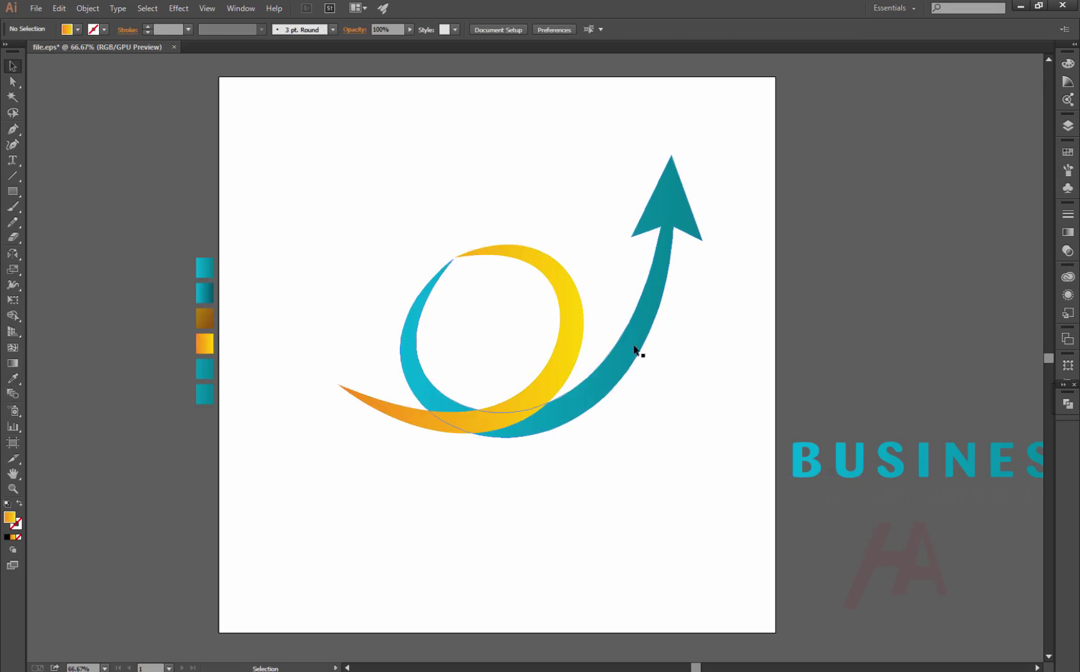
Place two slightly offset teal arrow copies at lower right, Divide them with Pathfinder, and ungroup the pieces
drag(634, 350, 739, 517)
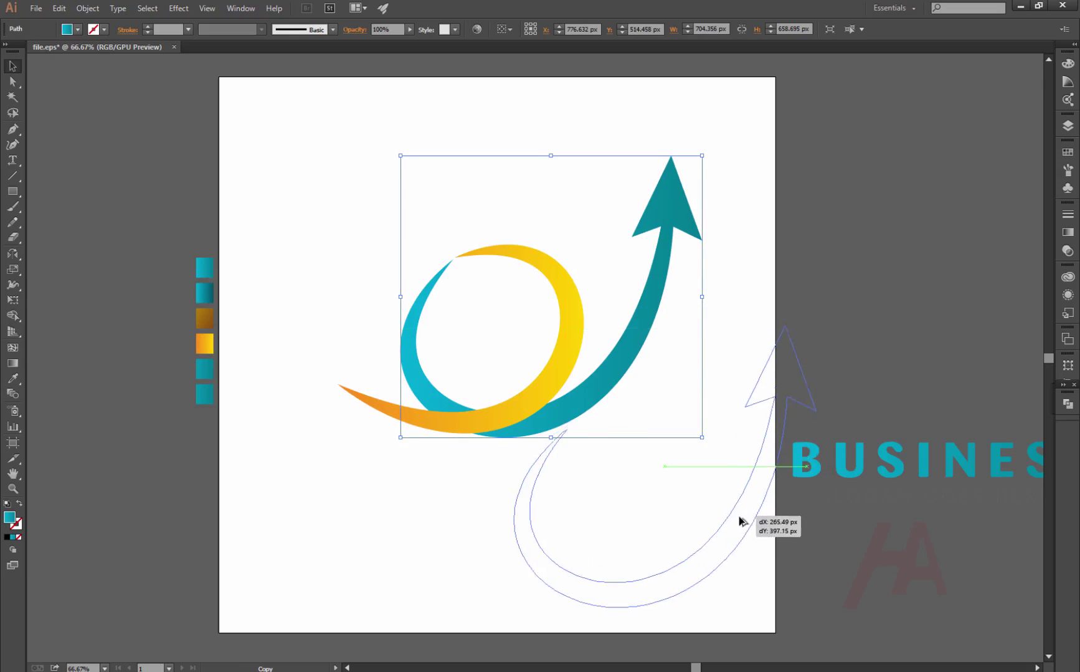
drag(739, 520, 735, 516)
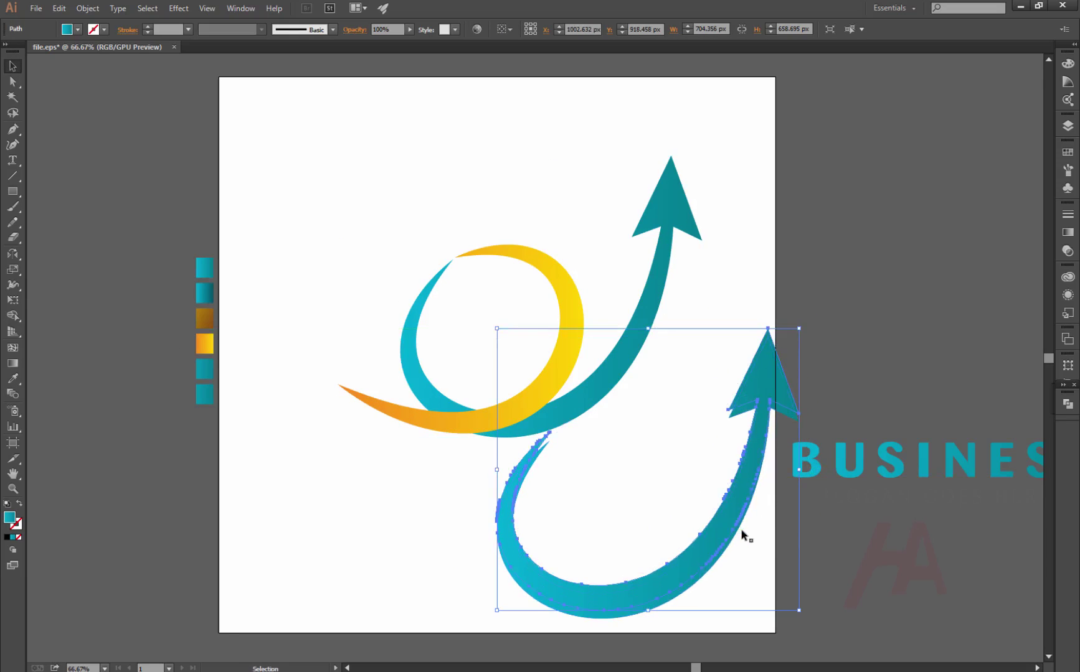
drag(735, 578, 735, 578)
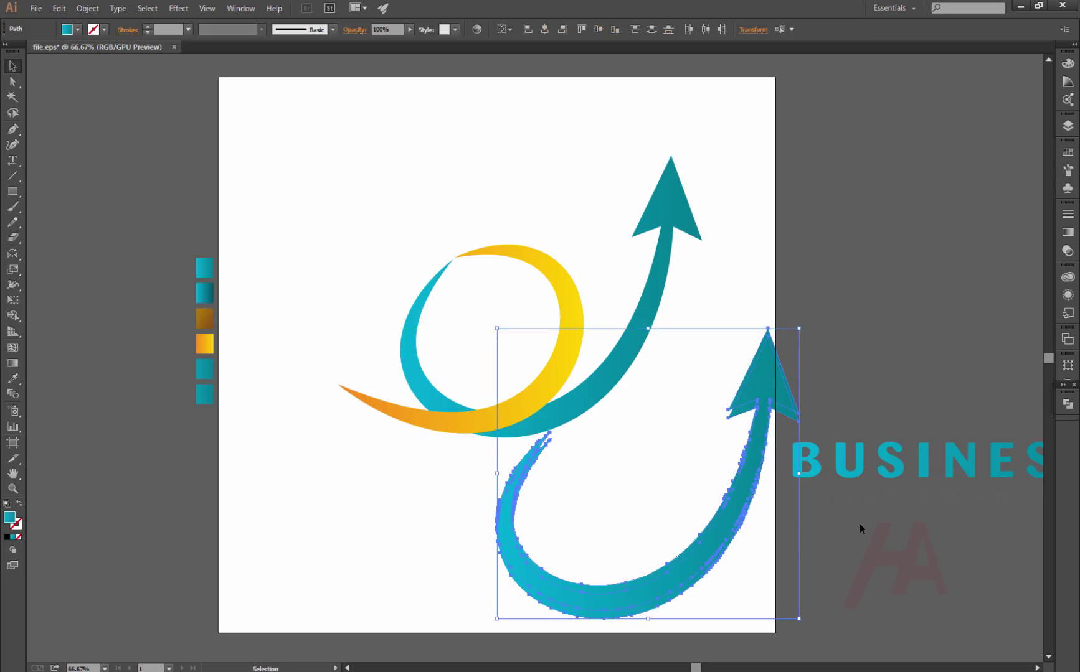
click(1059, 411)
click(920, 453)
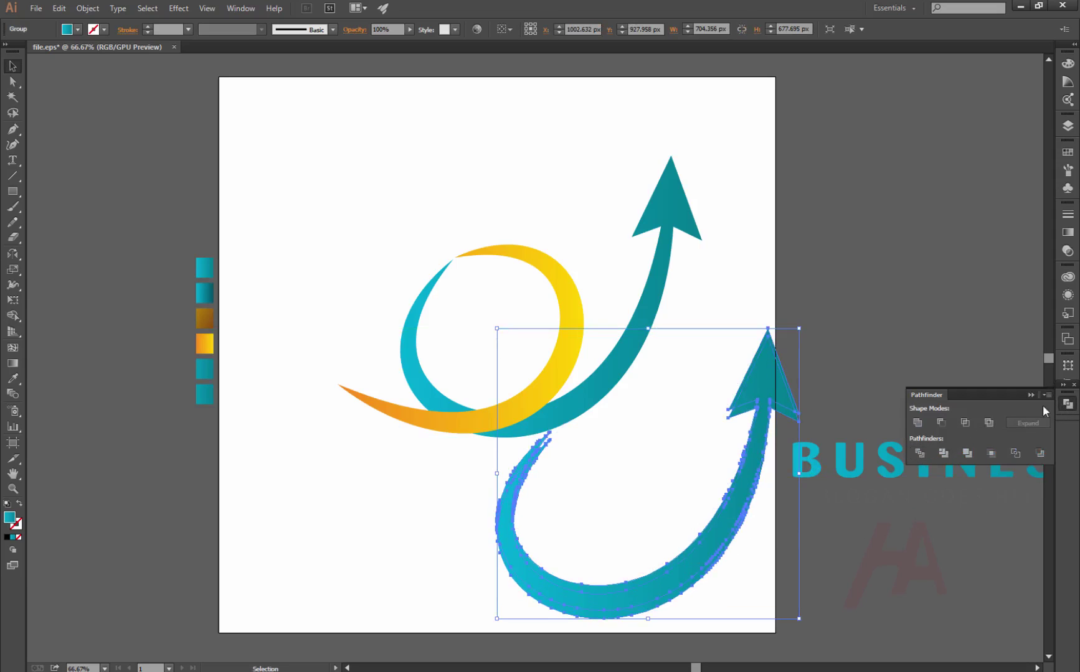
right_click(751, 451)
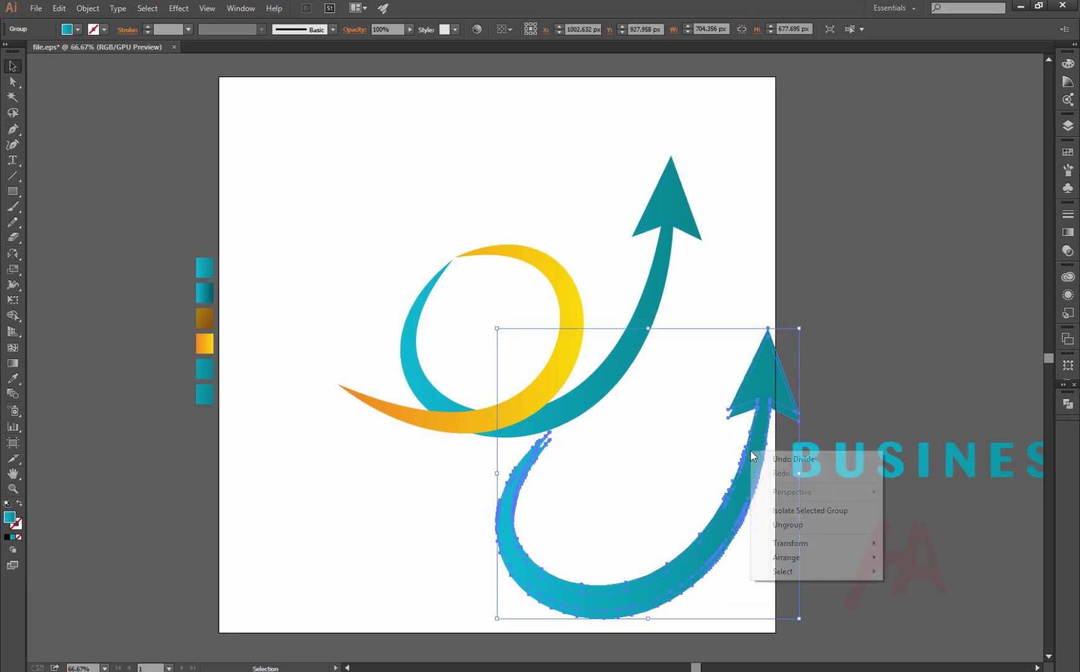
click(787, 525)
click(789, 471)
Delete the leftover fill, inner curve and arrowhead pieces from the divided arrow
key(Delete)
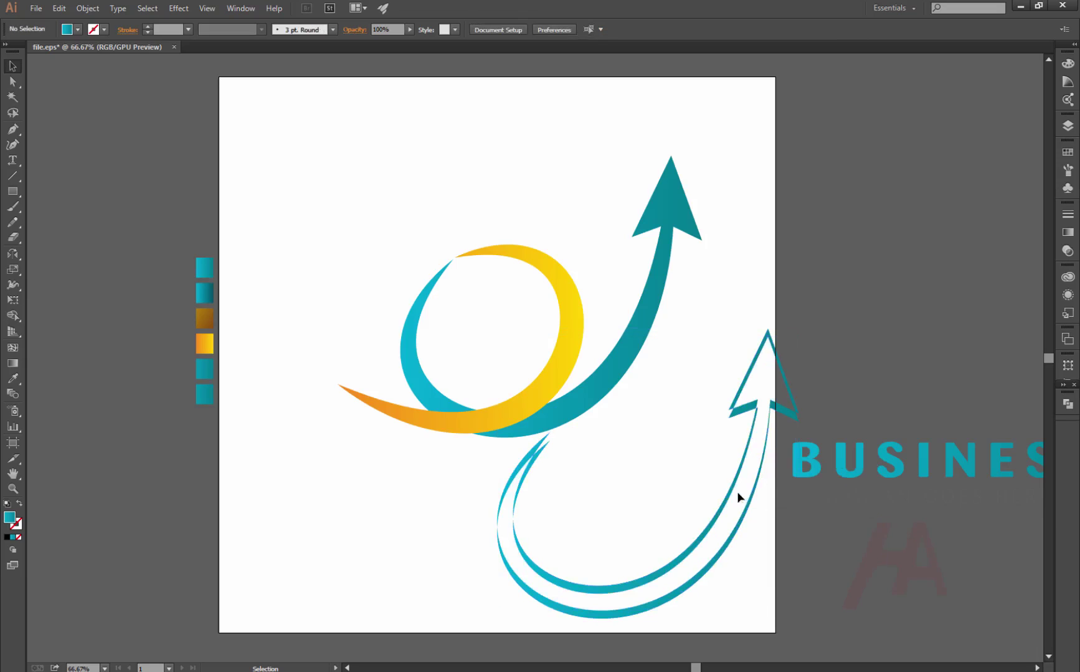
drag(724, 511, 733, 501)
key(Delete)
drag(722, 459, 770, 404)
key(Delete)
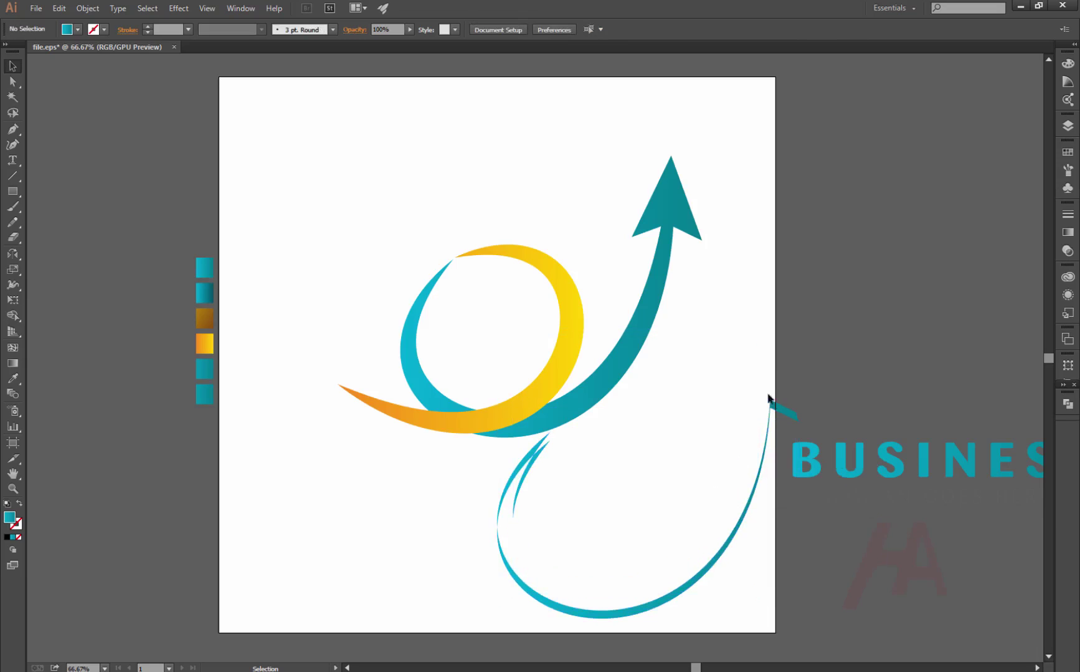
click(772, 406)
drag(489, 465, 556, 498)
key(Delete)
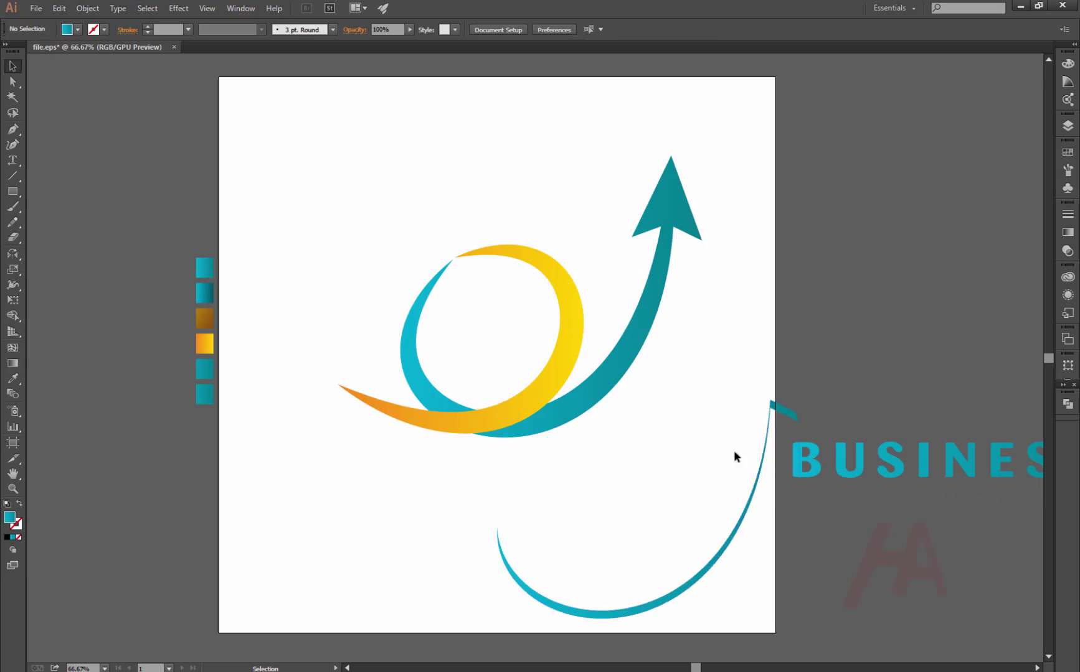
Shift the lower curve left and erase the arrowhead tail off it
drag(738, 502, 658, 507)
click(123, 220)
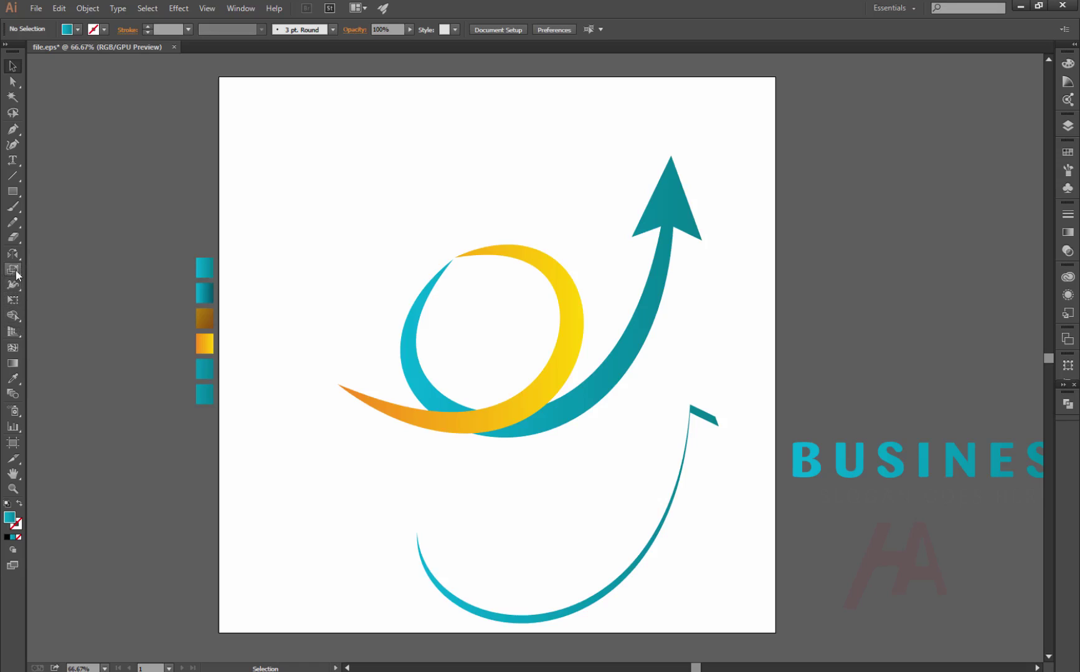
click(16, 244)
click(59, 239)
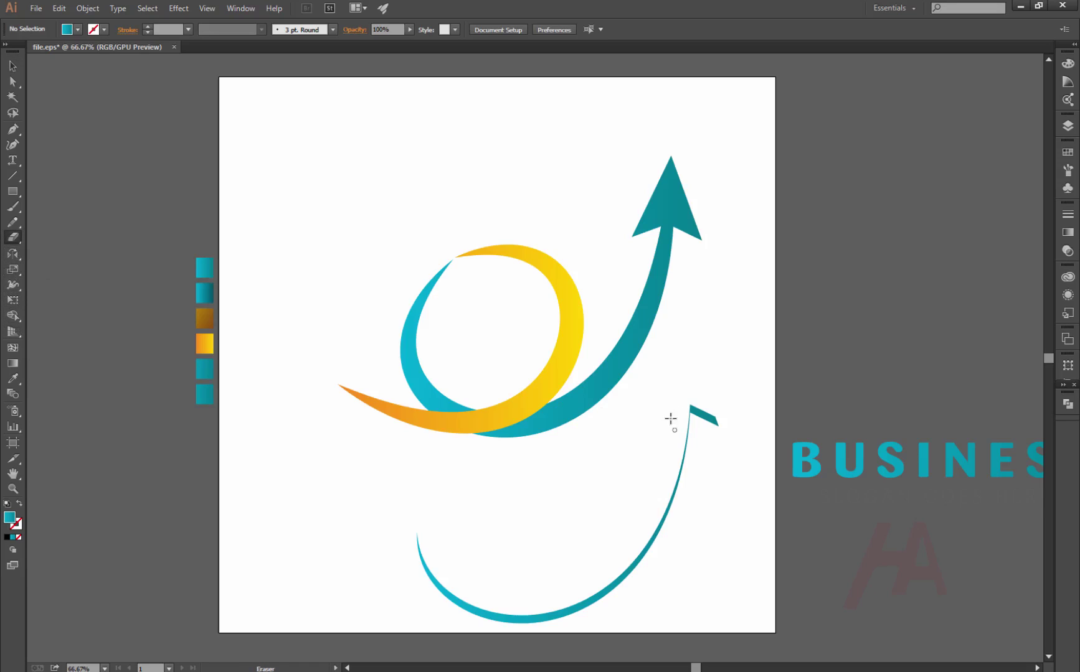
drag(705, 419, 728, 432)
Give the curve the darker teal gradient and place it under the arrow's lower edge
click(15, 68)
drag(632, 584, 683, 516)
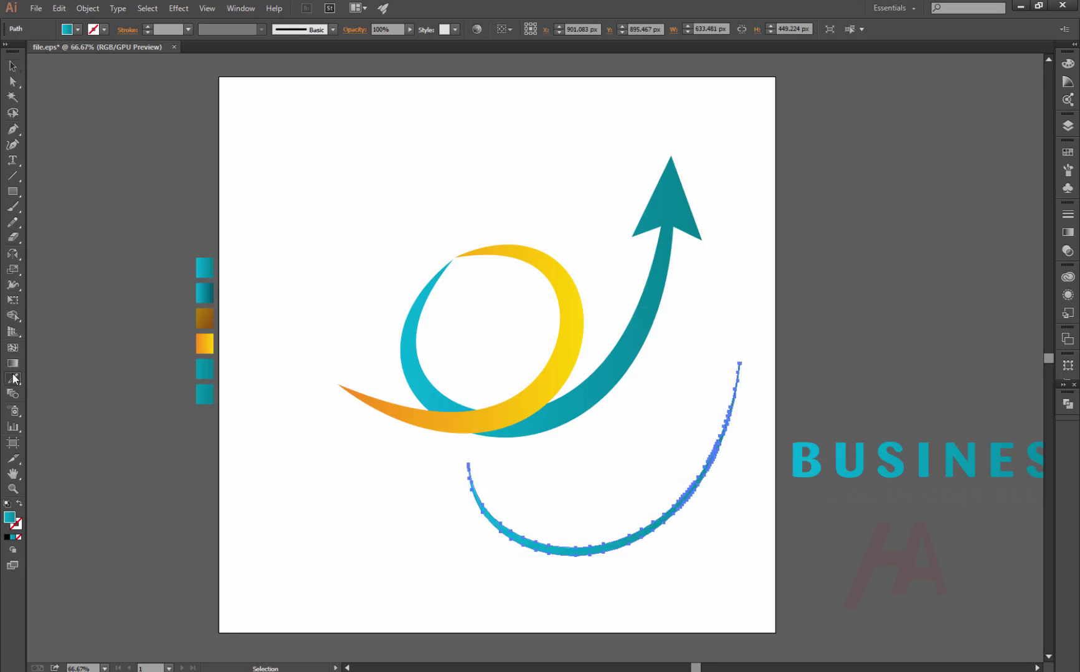
click(208, 289)
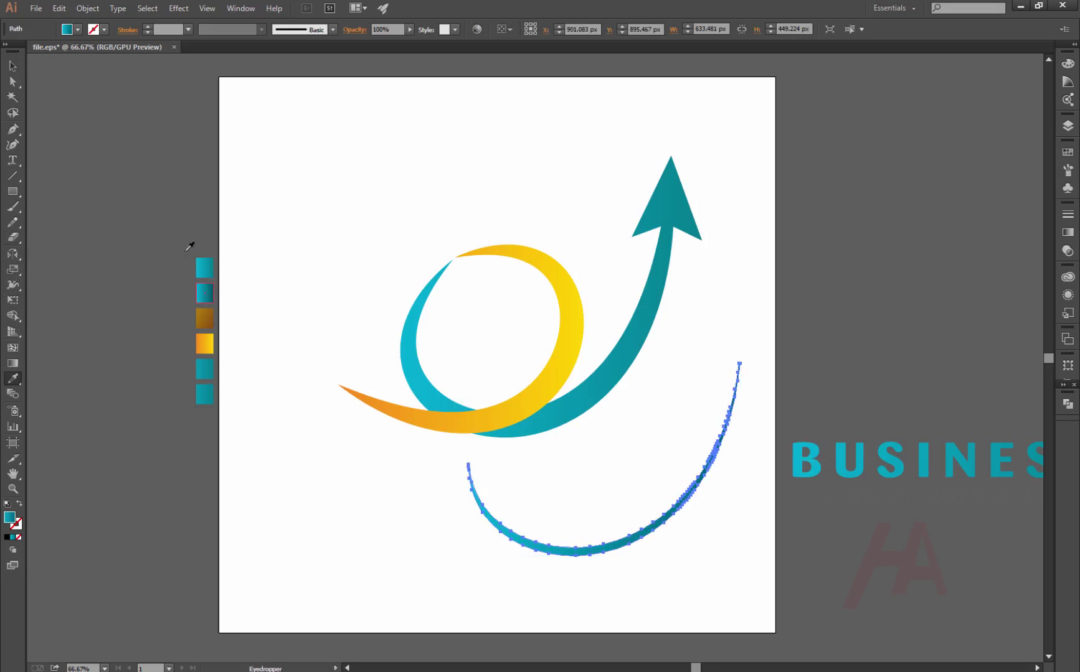
click(699, 511)
drag(660, 520, 589, 401)
Cut a thin crescent sliver from two offset yellow crescent copies using Pathfinder Minus Front
click(713, 444)
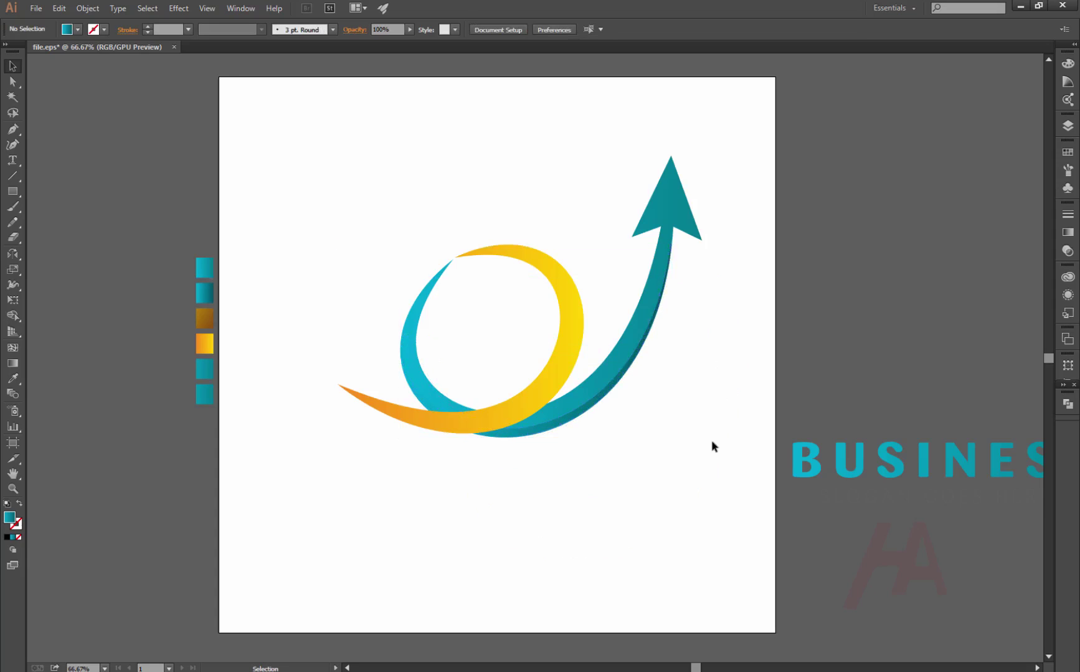
mouse_move(570, 318)
mouse_down()
mouse_move(712, 491)
mouse_move(703, 492)
mouse_up()
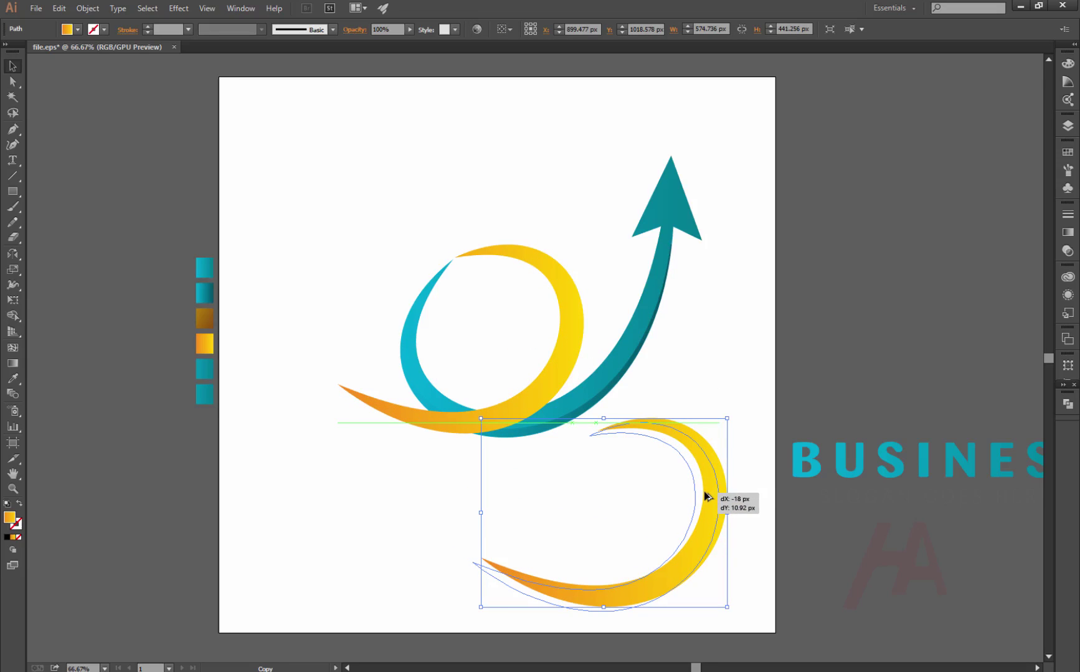
drag(705, 496, 704, 495)
shift+click(716, 486)
click(1066, 404)
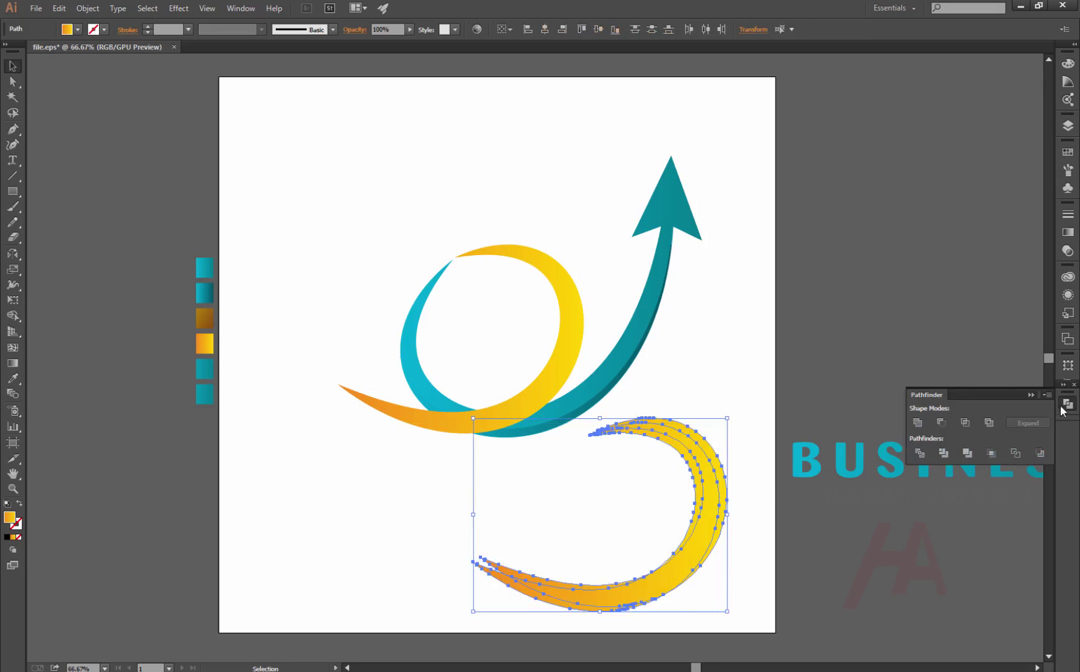
click(964, 423)
Remove the extra lower thin crescent, keeping the needed sliver
click(727, 448)
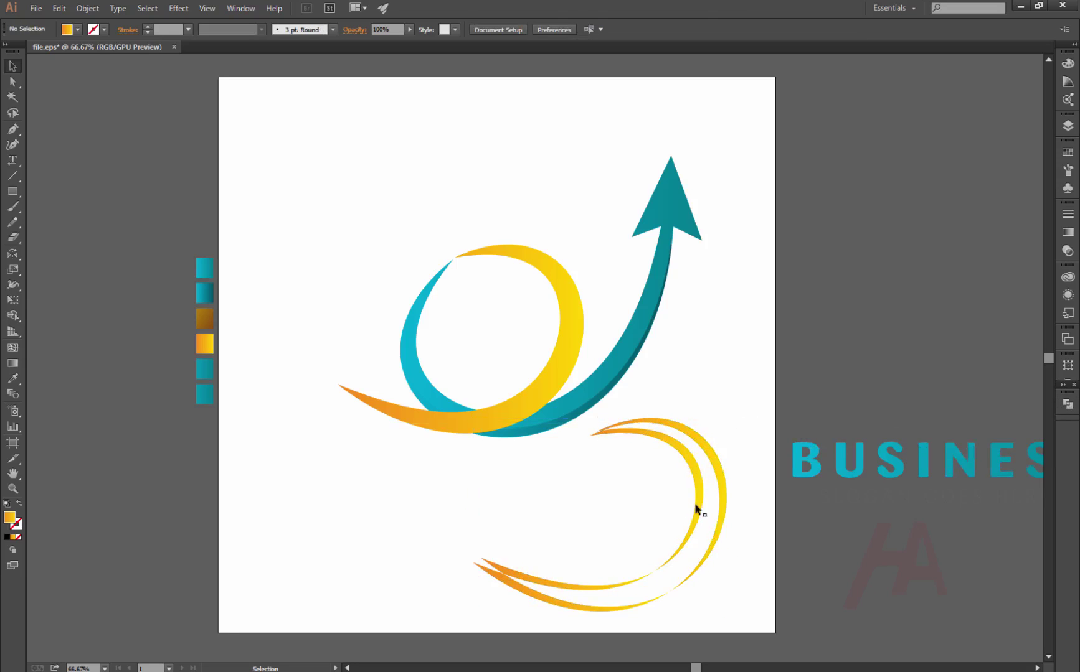
click(700, 479)
key(Delete)
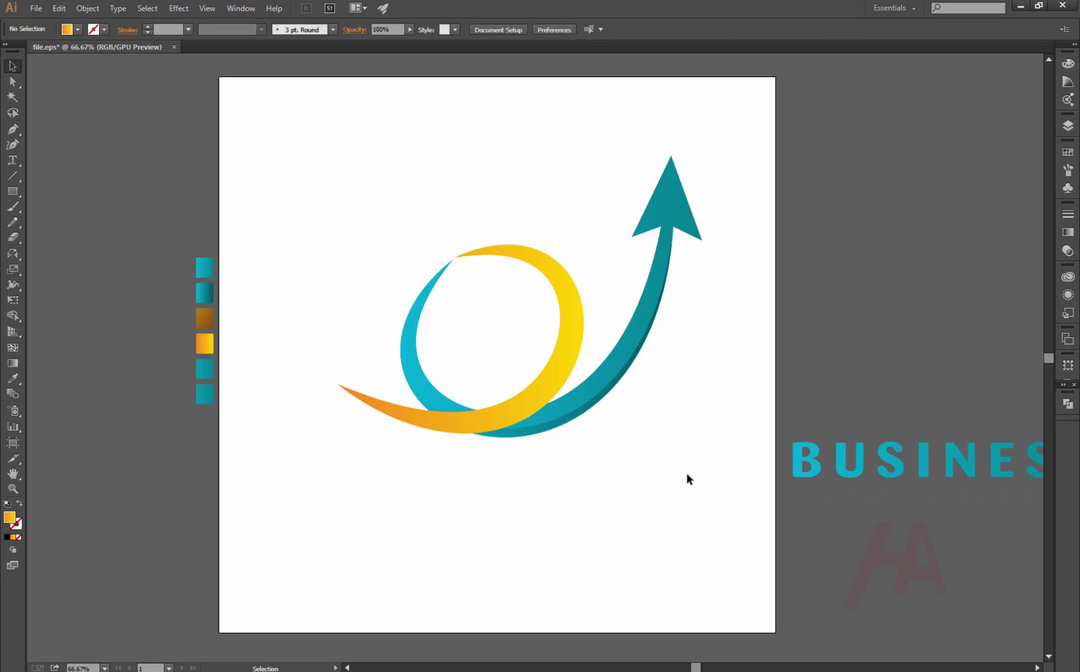
key(ctrl+z)
right_click(695, 472)
click(701, 496)
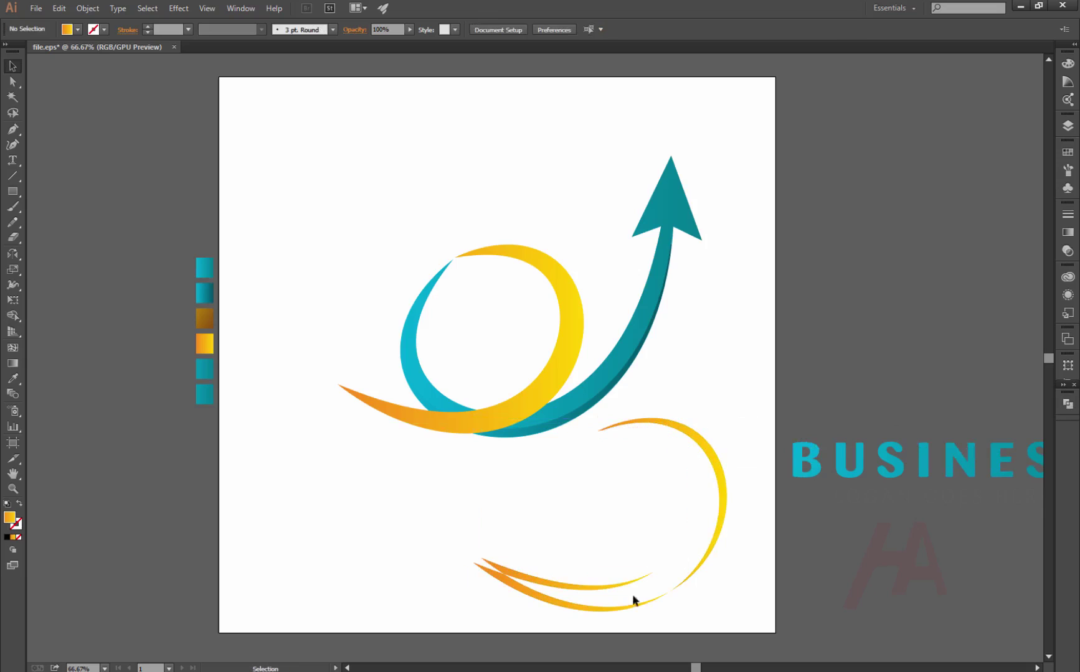
click(634, 601)
key(Delete)
Fill the crescent sliver with the brown gradient swatch and move it onto the ring's outer edge
click(723, 486)
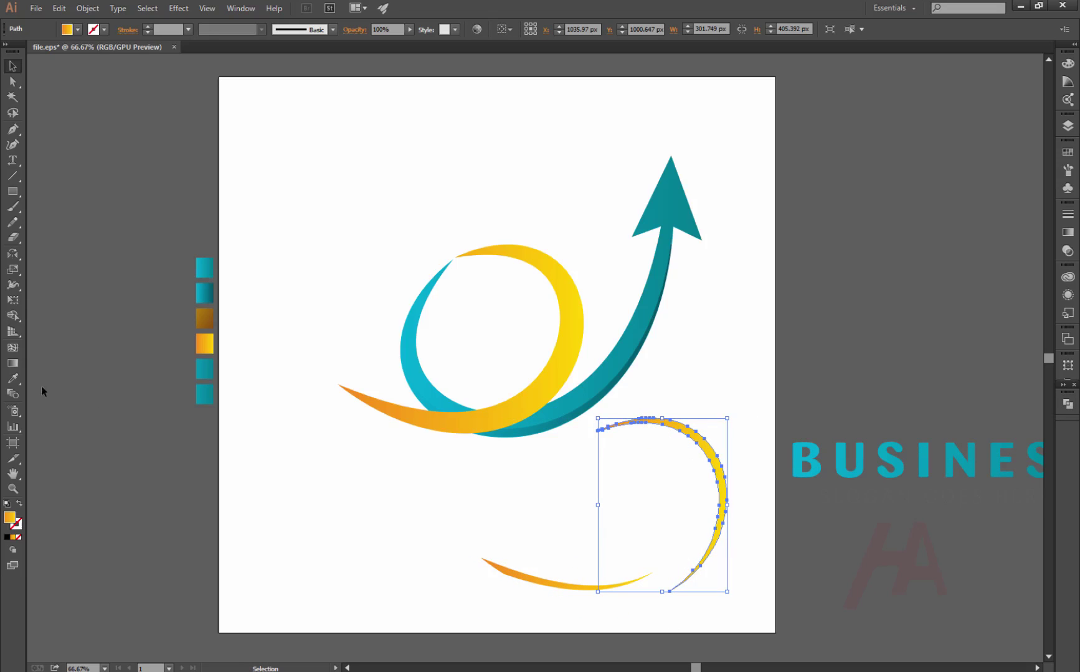
key(i)
click(213, 320)
click(12, 66)
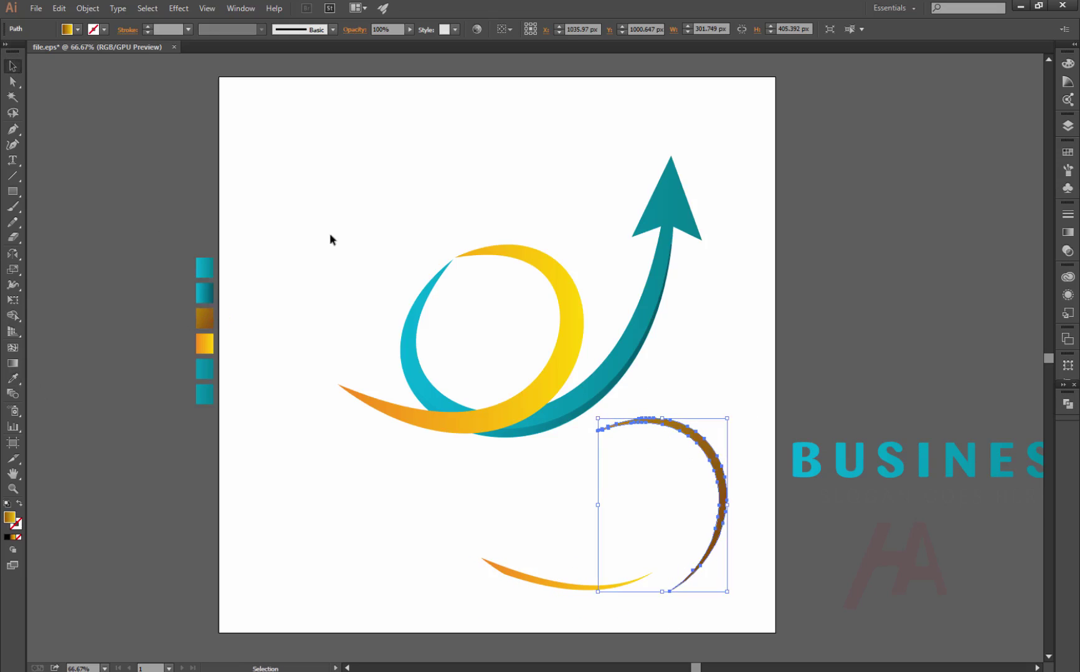
drag(706, 452, 562, 284)
Redraw the brown crescent's gradient so it runs across the sliver
click(726, 331)
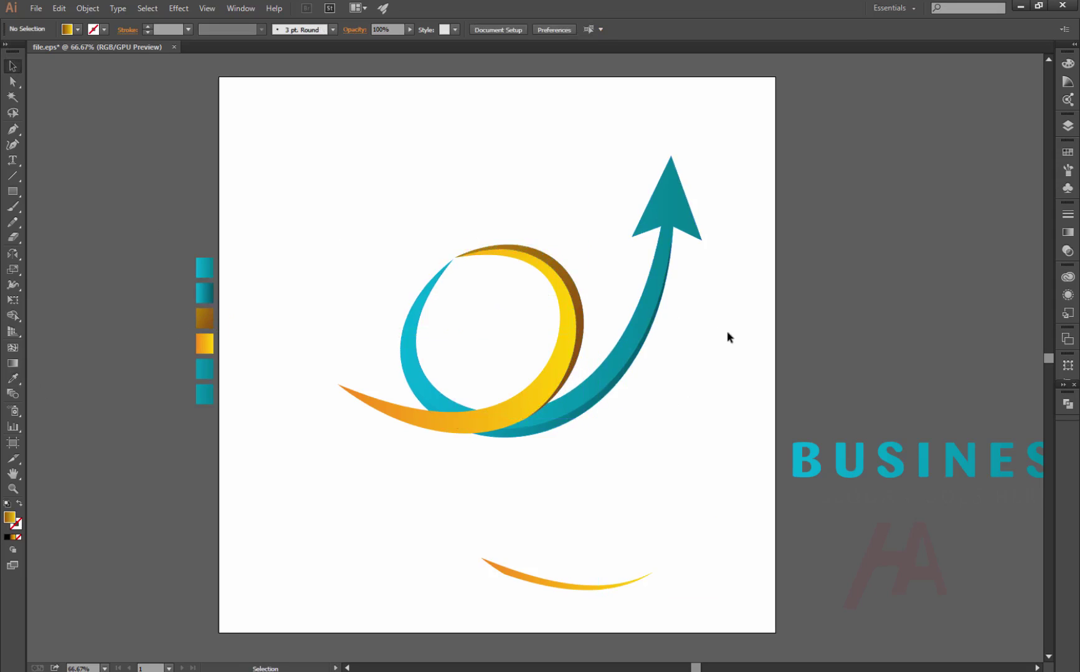
click(574, 299)
key(i)
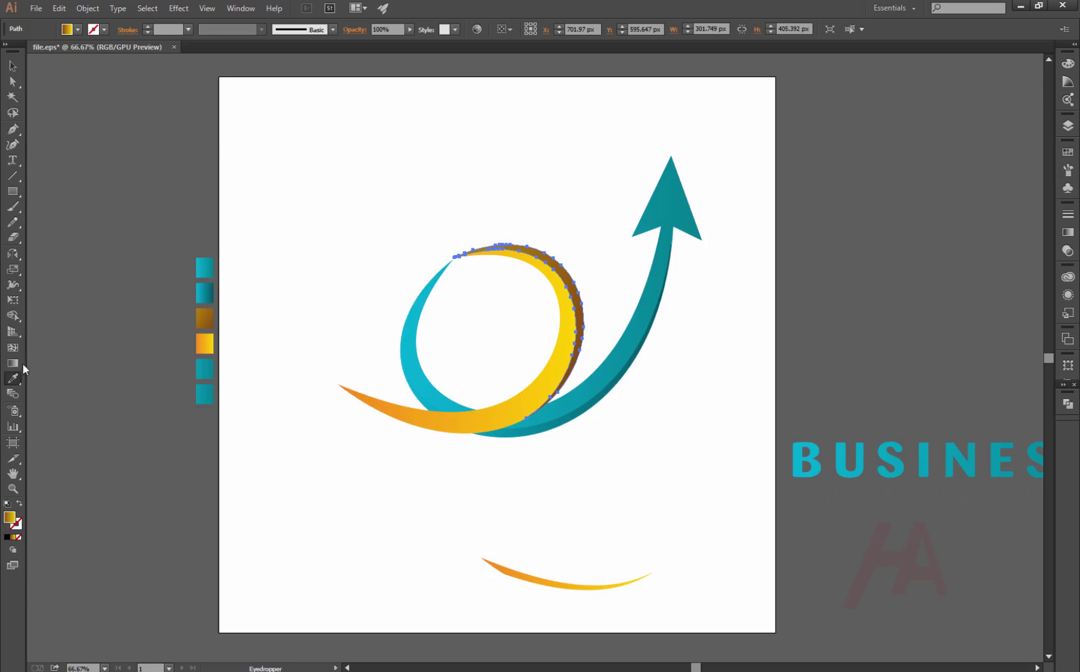
click(13, 363)
drag(490, 313, 599, 368)
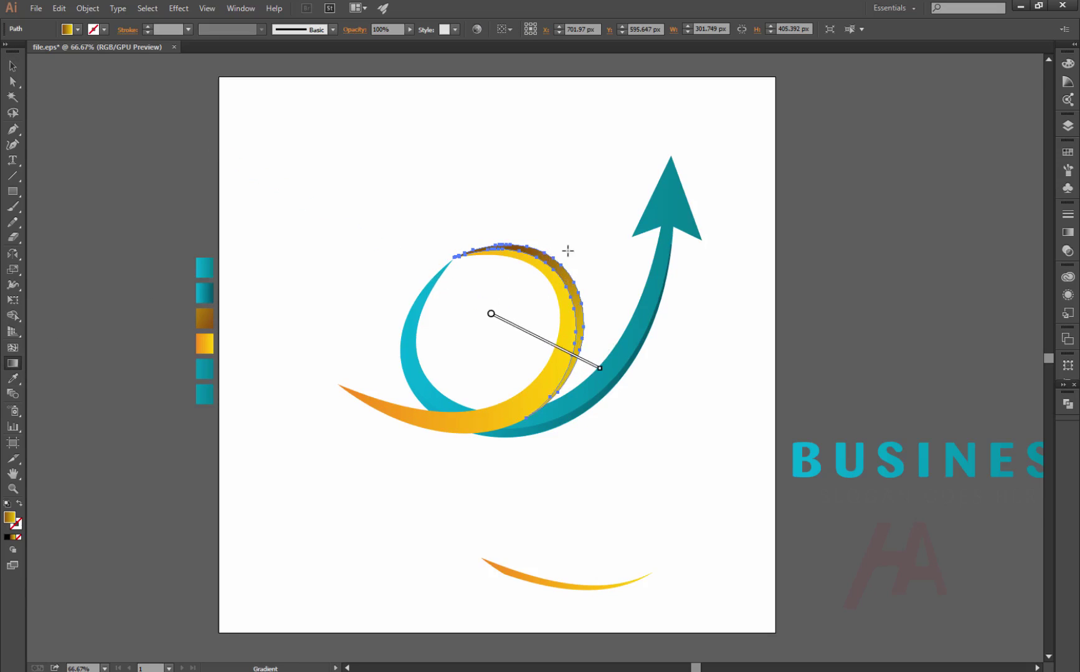
drag(560, 244, 529, 289)
click(18, 67)
click(329, 145)
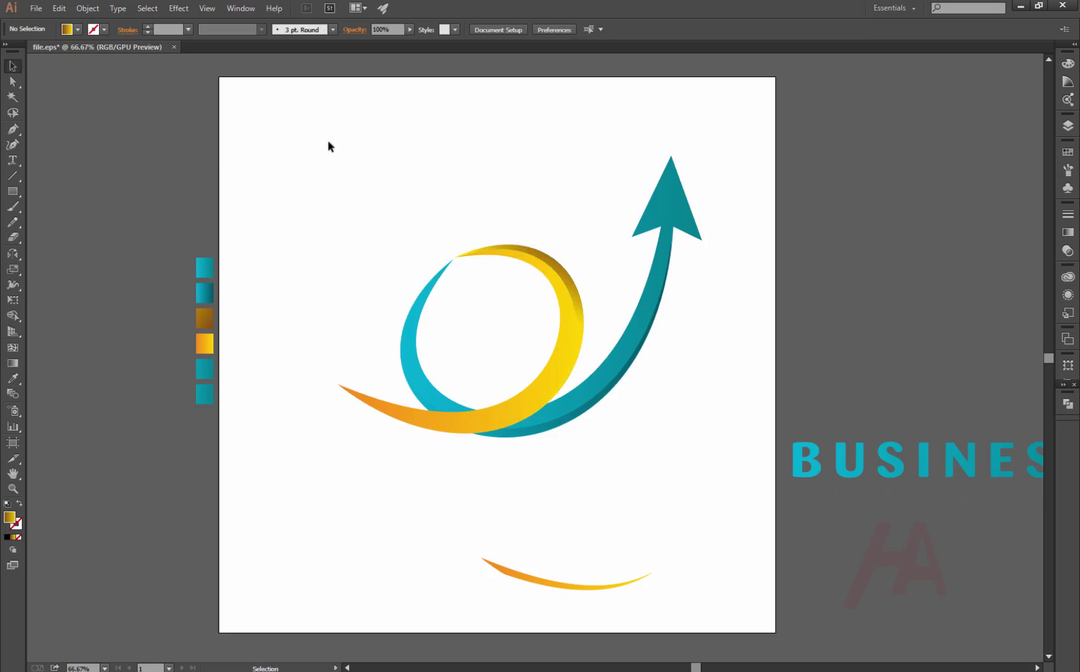
Move the lower orange swoosh up, copy the yellow gradient onto it, and angle it along the curve
drag(548, 579, 413, 411)
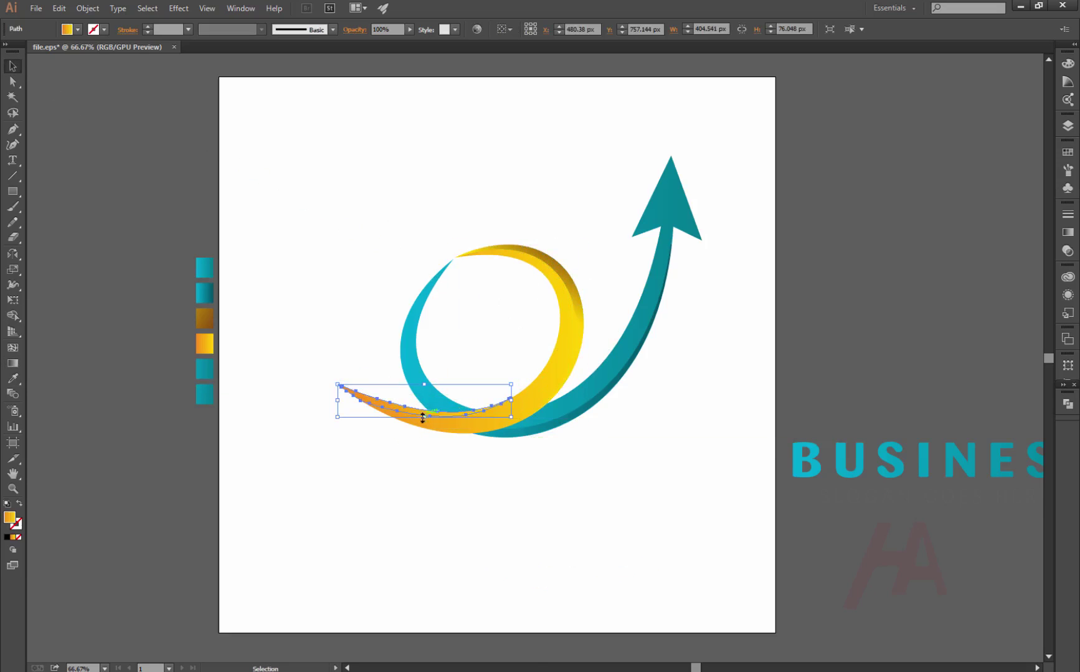
click(13, 377)
click(528, 249)
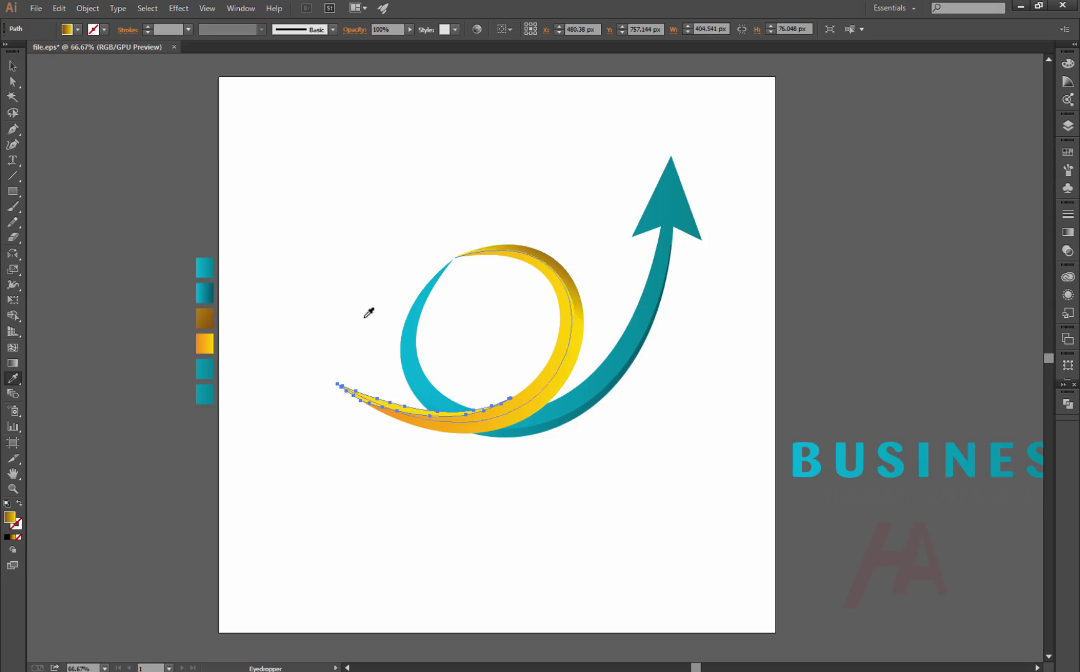
click(14, 364)
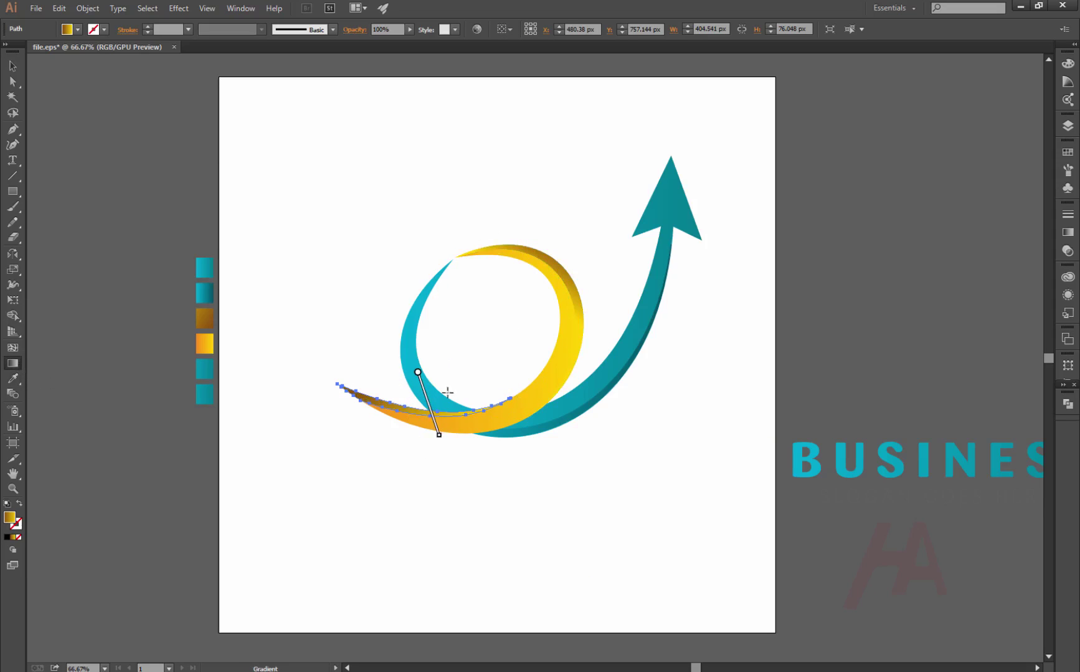
mouse_move(467, 379)
mouse_down()
mouse_move(335, 381)
mouse_move(494, 411)
mouse_up()
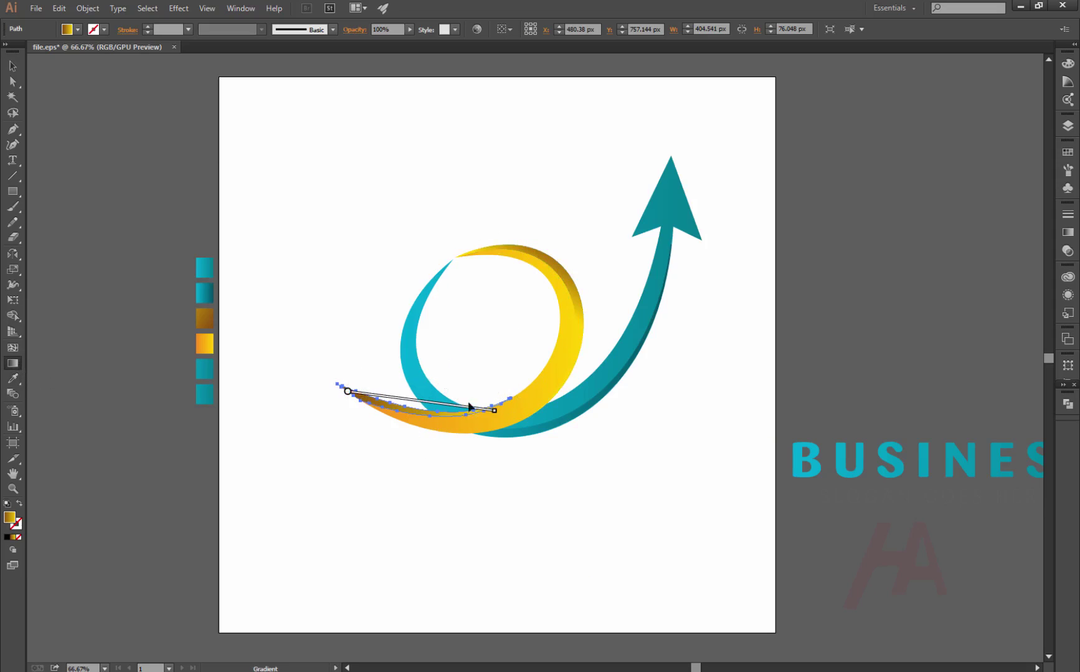
key(v)
click(347, 167)
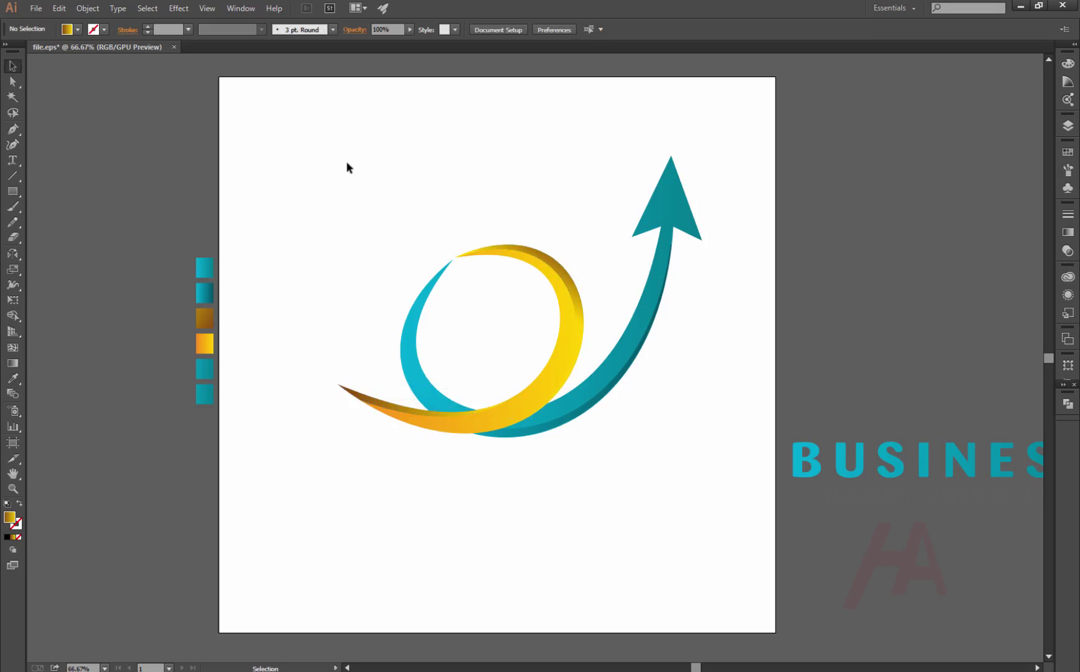
Angle the upper yellow crescent's gradient diagonally from its outer edge
click(573, 340)
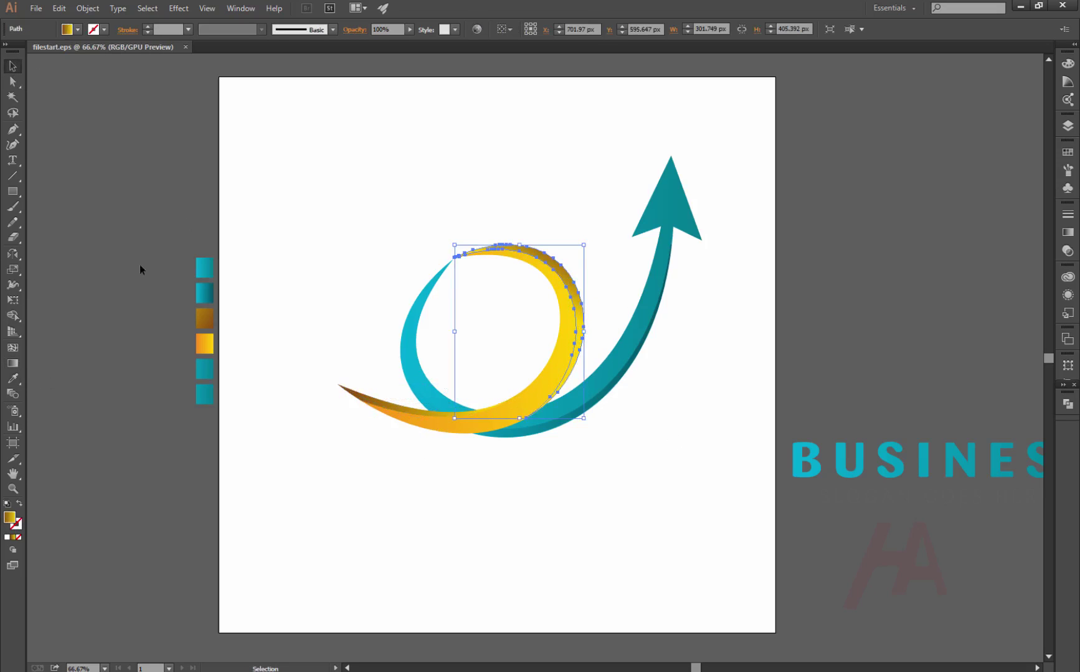
click(13, 363)
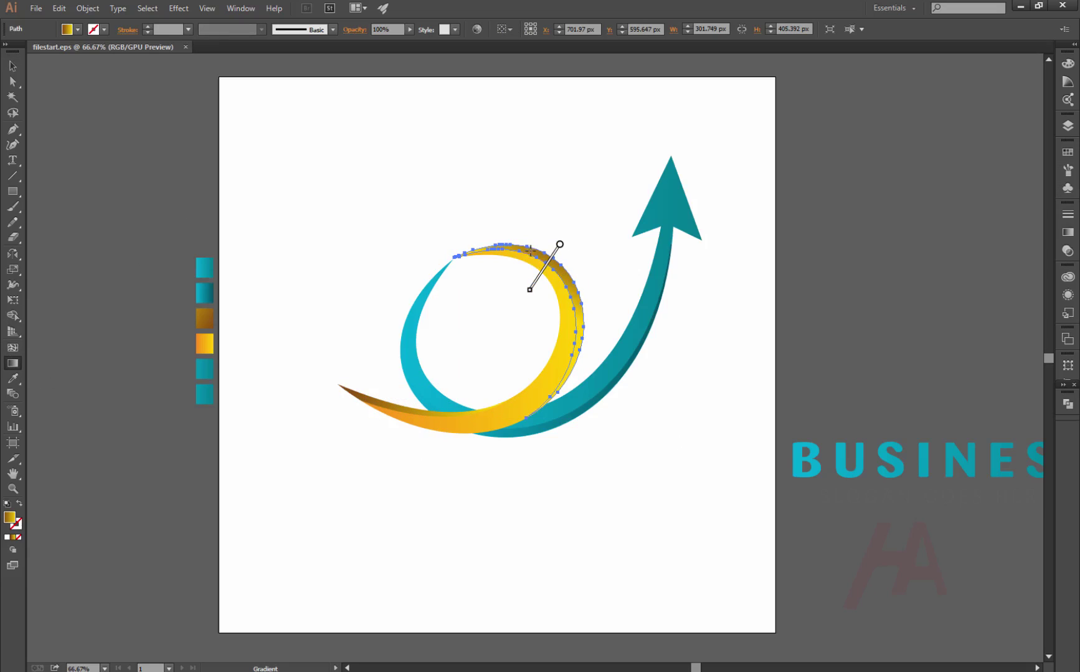
drag(529, 249, 595, 335)
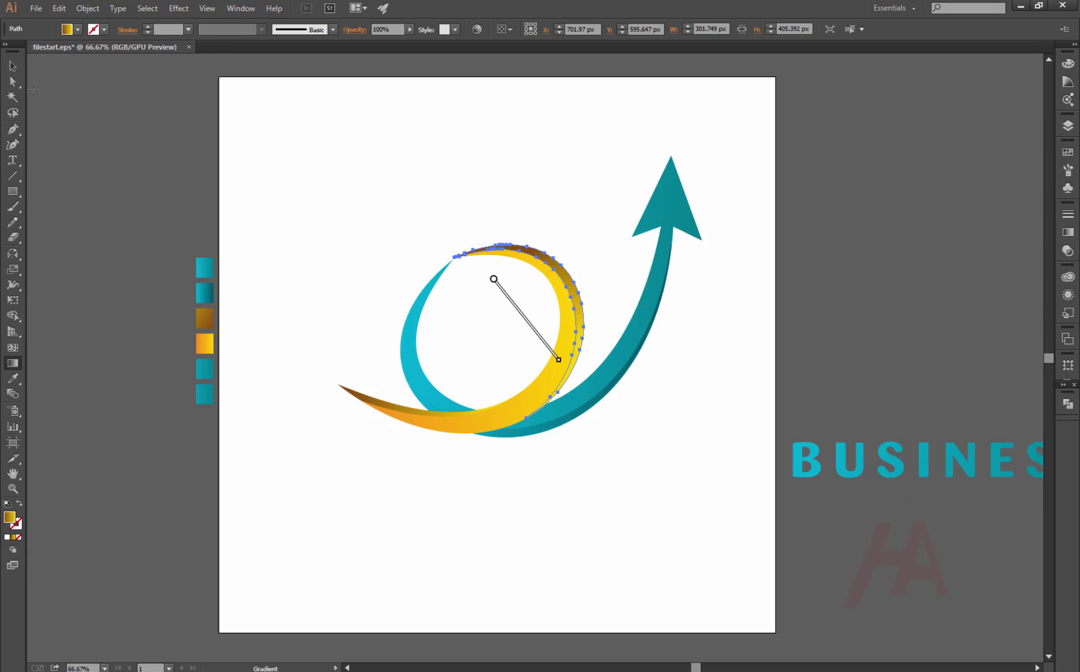
key(v)
click(373, 165)
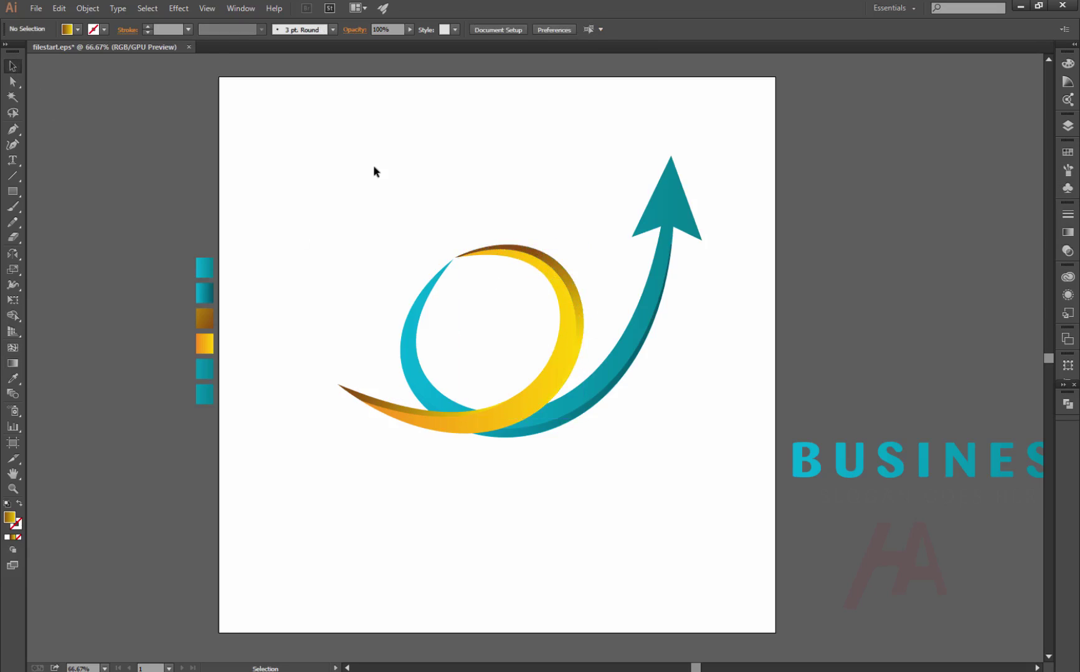
click(602, 370)
Duplicate the teal arrow, split the copy with Pathfinder Divide, and ungroup the pieces
drag(603, 370, 675, 537)
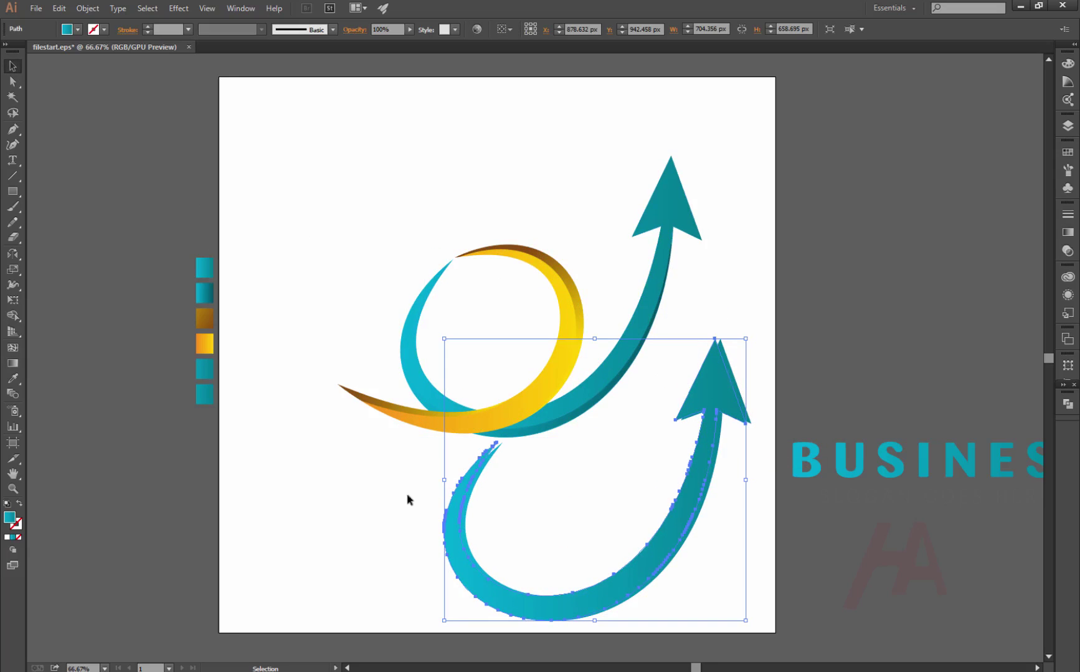
click(1067, 404)
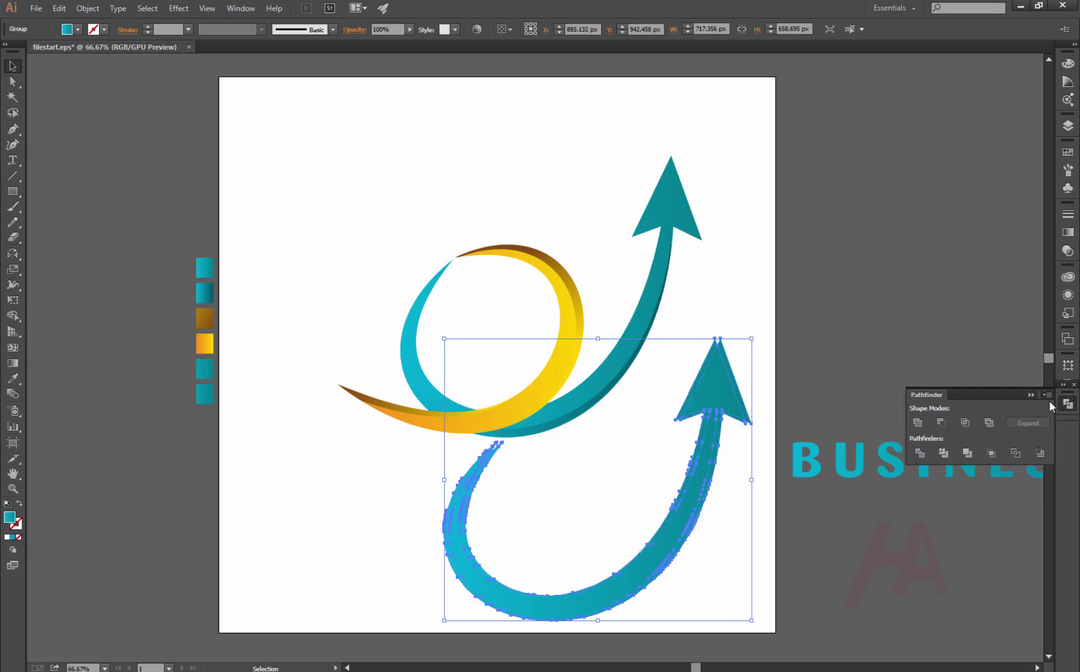
click(780, 452)
click(706, 439)
right_click(706, 439)
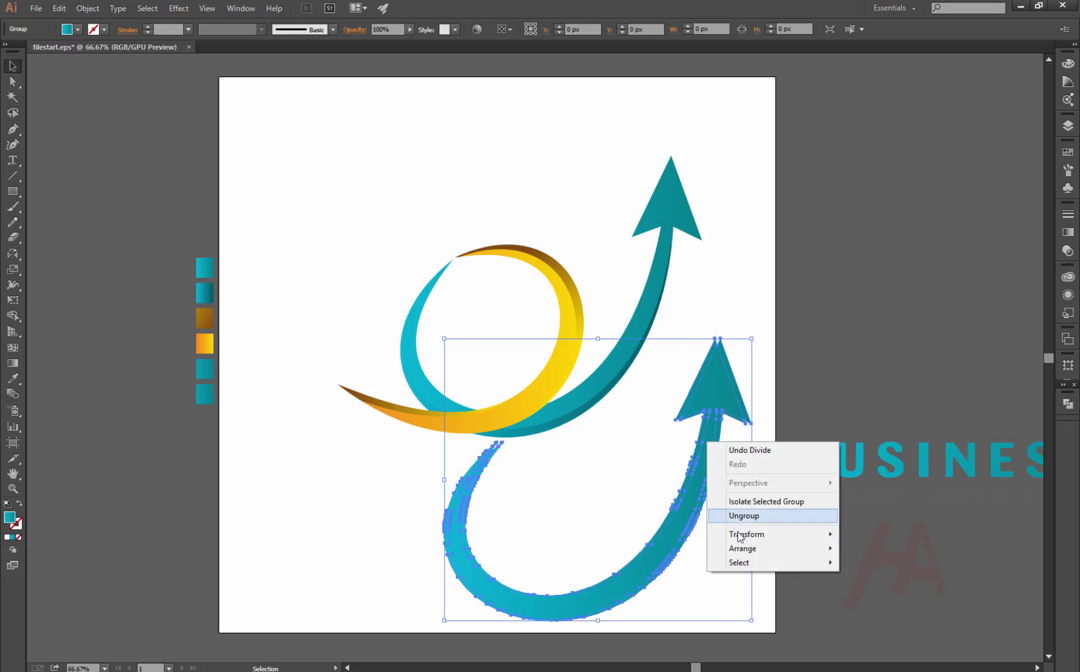
click(729, 514)
Delete the arrow body and outer curve, then move the inner curve onto the loop's left side
click(702, 476)
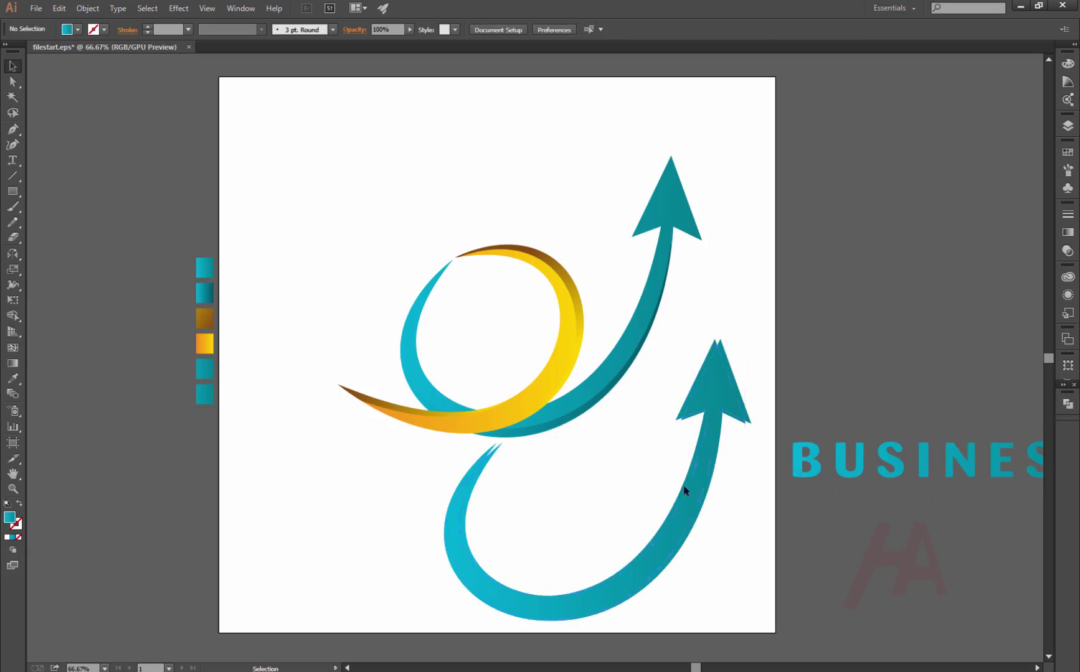
key(Delete)
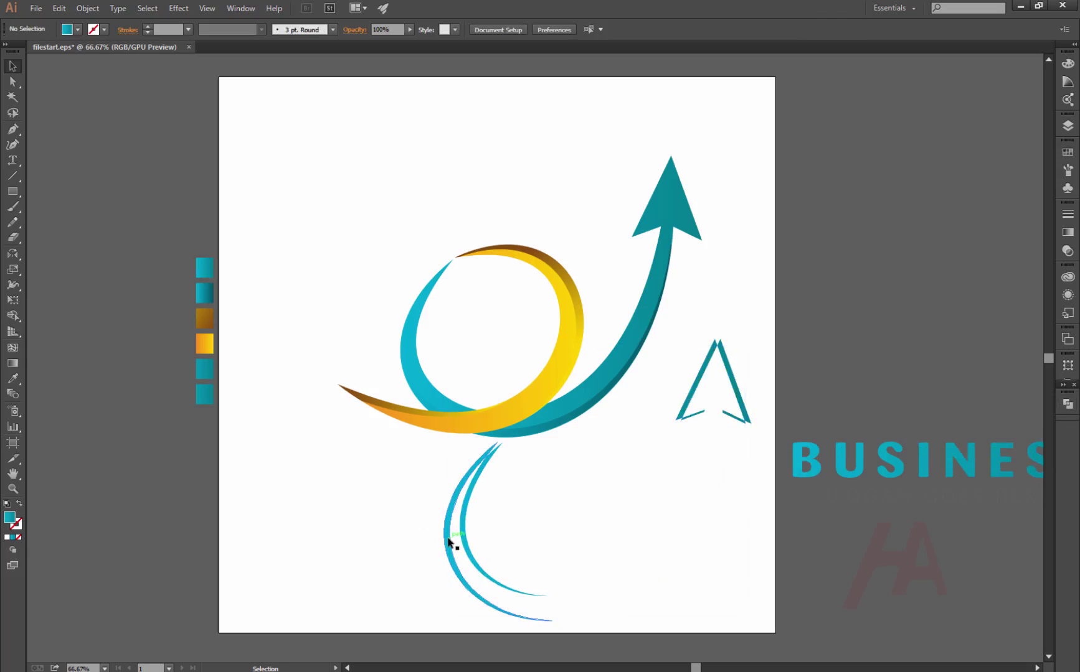
click(448, 542)
key(Delete)
click(465, 526)
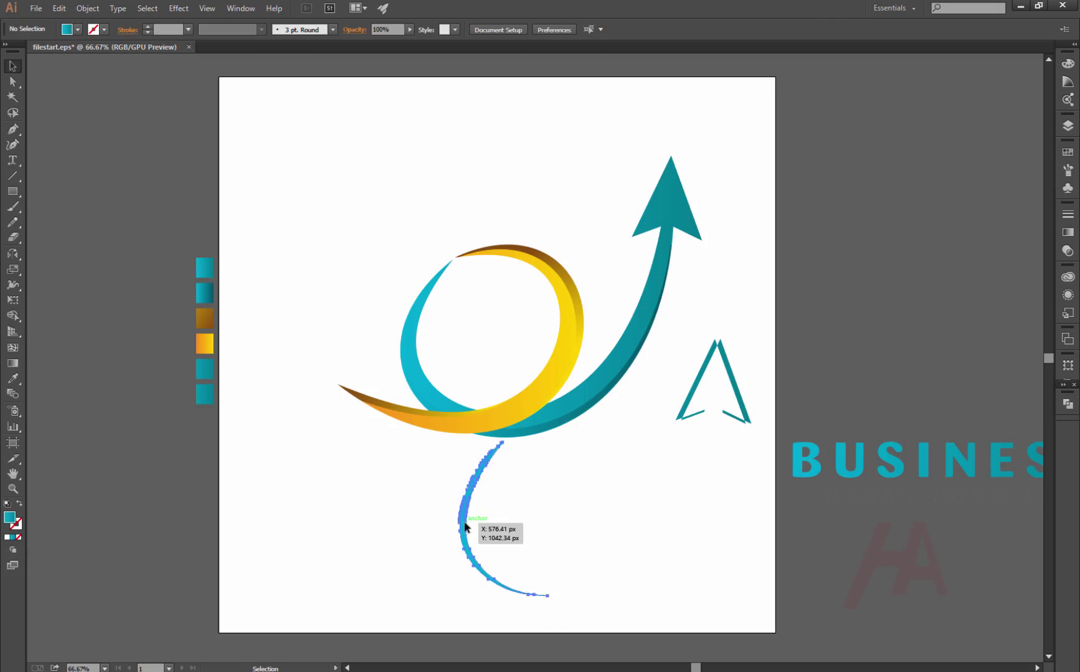
drag(465, 526, 414, 338)
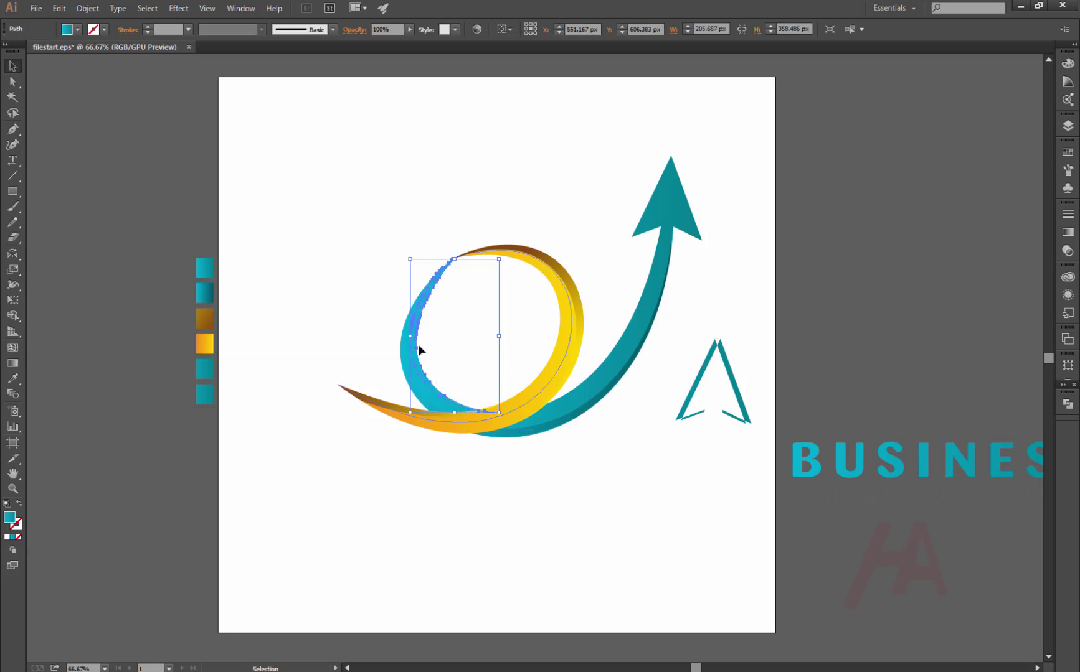
Give the sliver the teal swatch gradient and change its stacking order
click(13, 378)
click(211, 291)
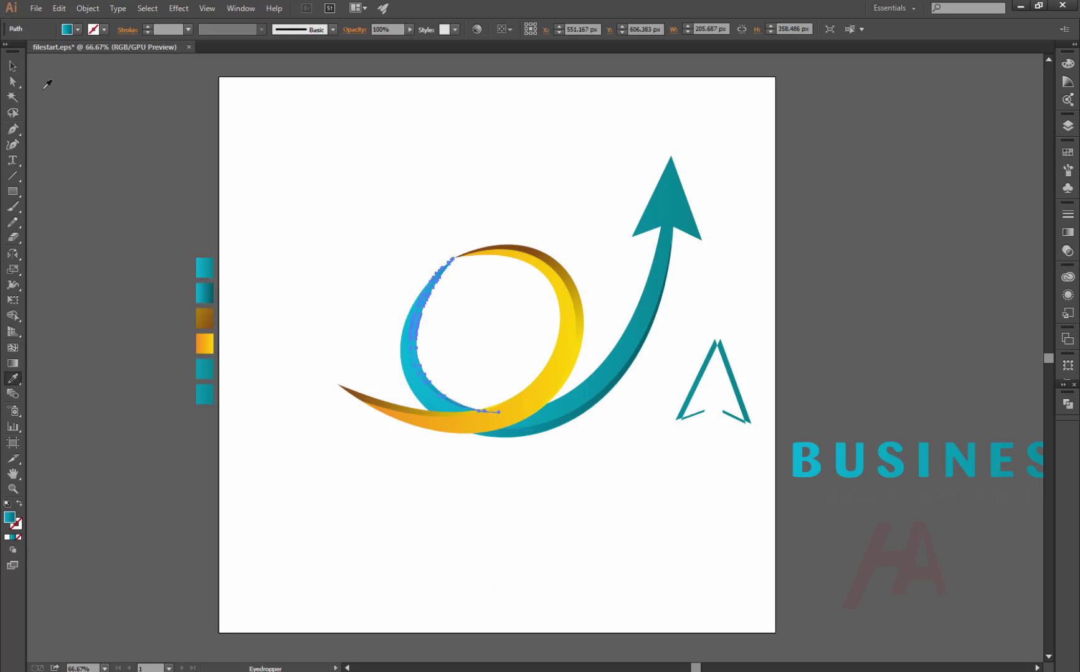
key(v)
right_click(414, 341)
mouse_move(480, 524)
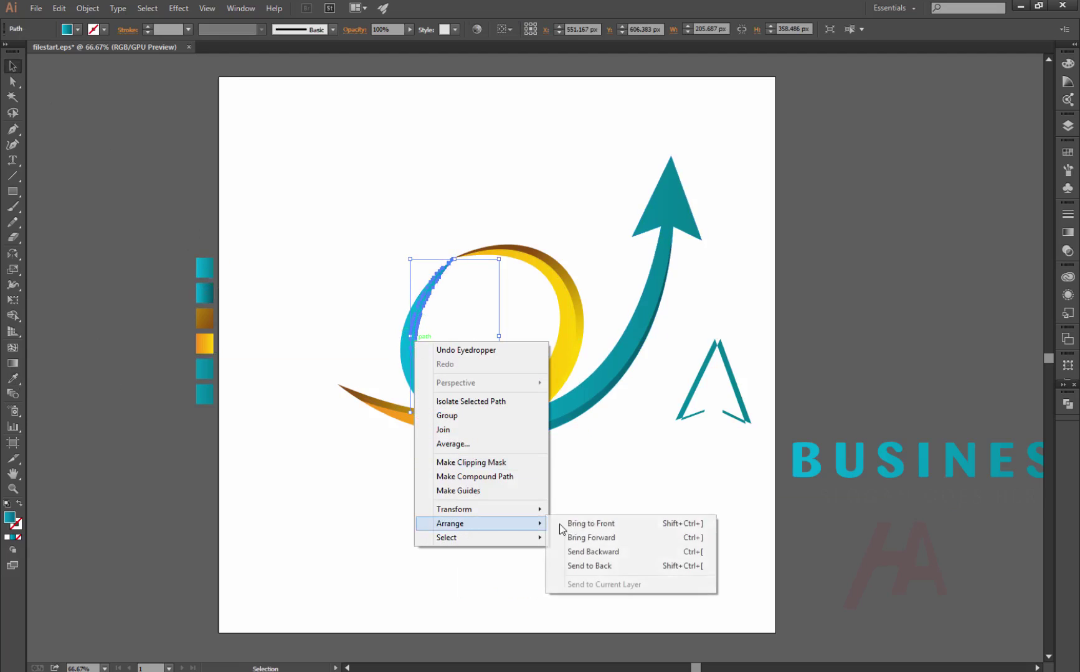
click(585, 523)
click(543, 500)
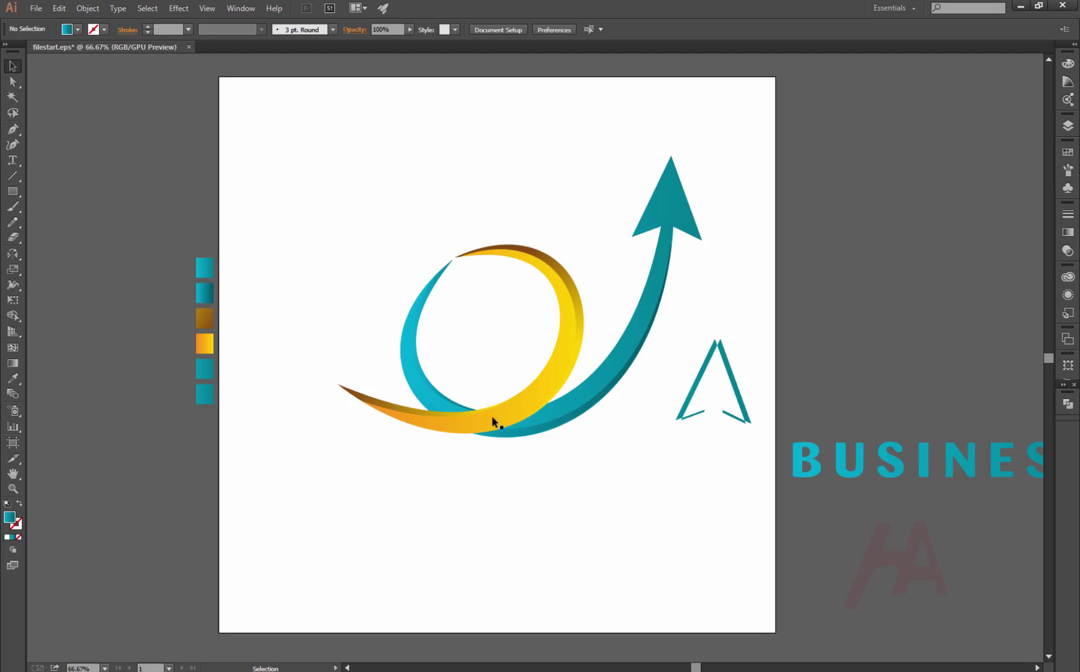
Adjust the sliver's gradient so it runs from top to bottom
click(419, 367)
click(13, 363)
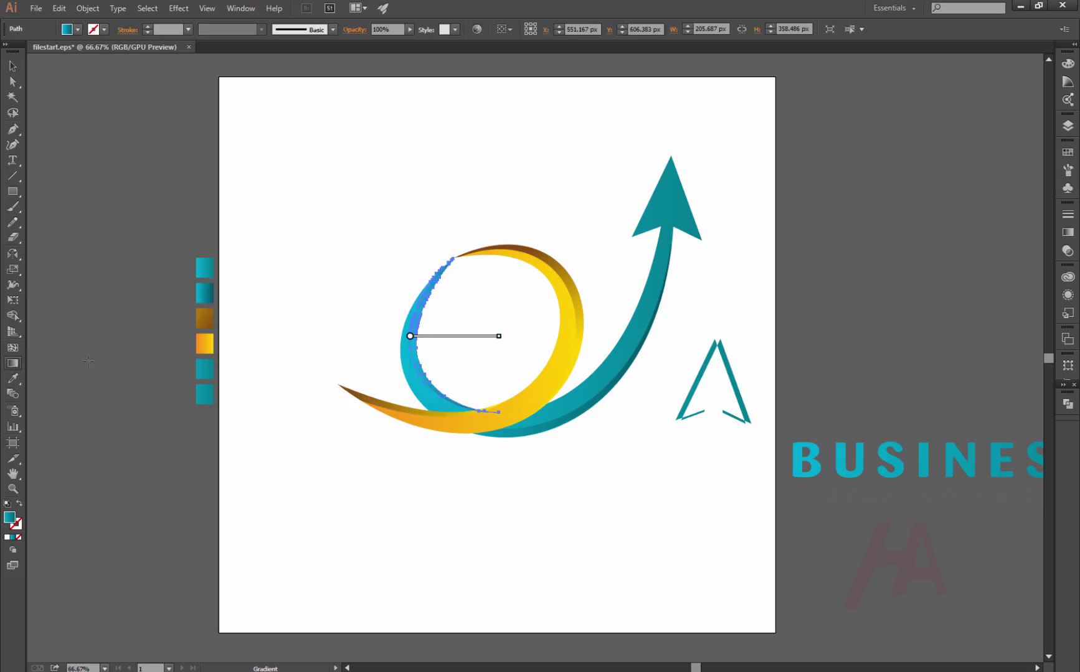
drag(439, 337, 398, 337)
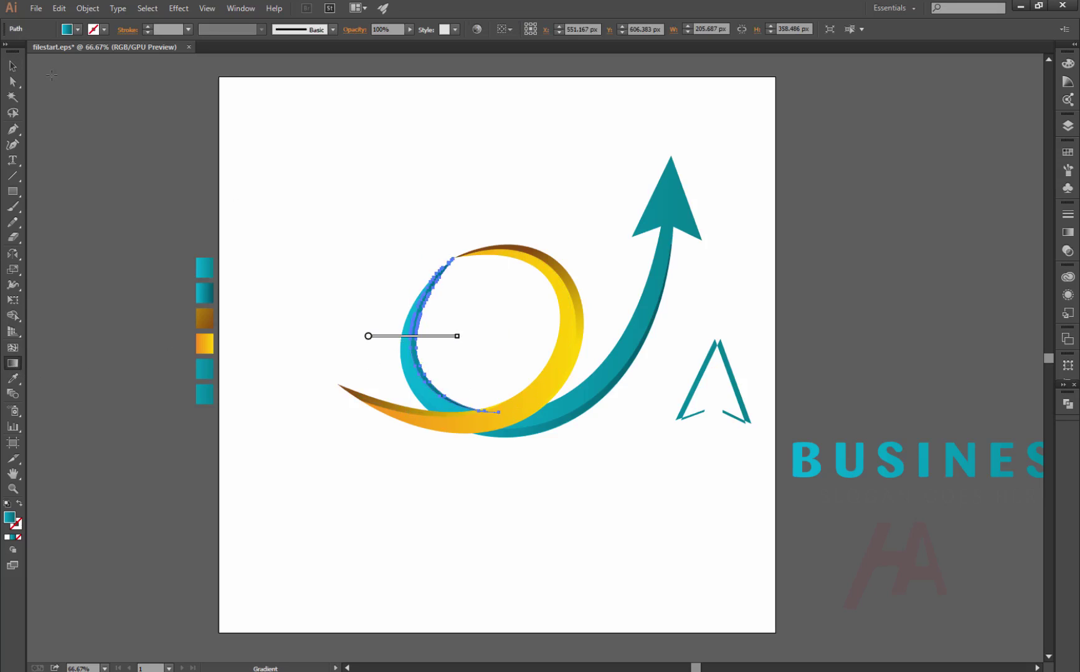
key(v)
click(332, 154)
click(420, 318)
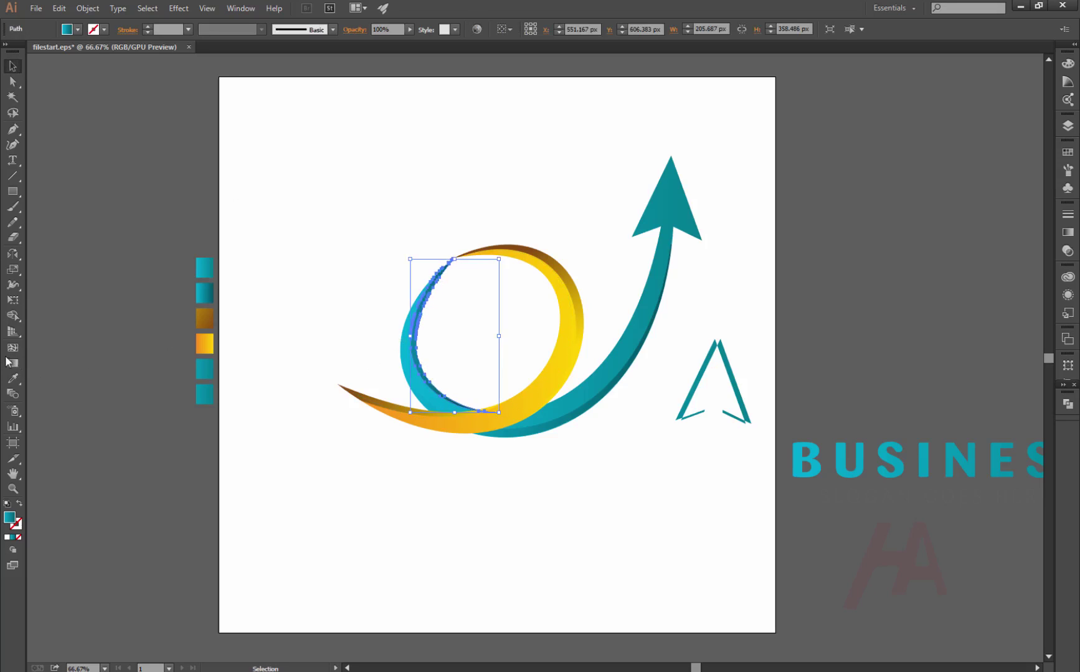
click(13, 363)
drag(462, 291, 454, 384)
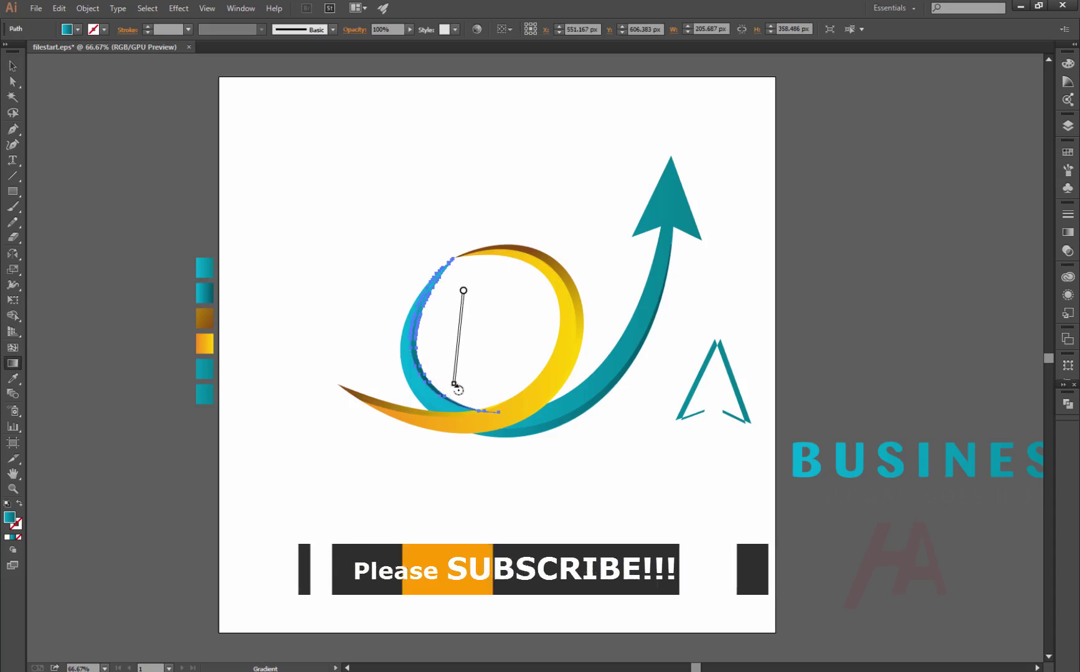
key(v)
click(417, 209)
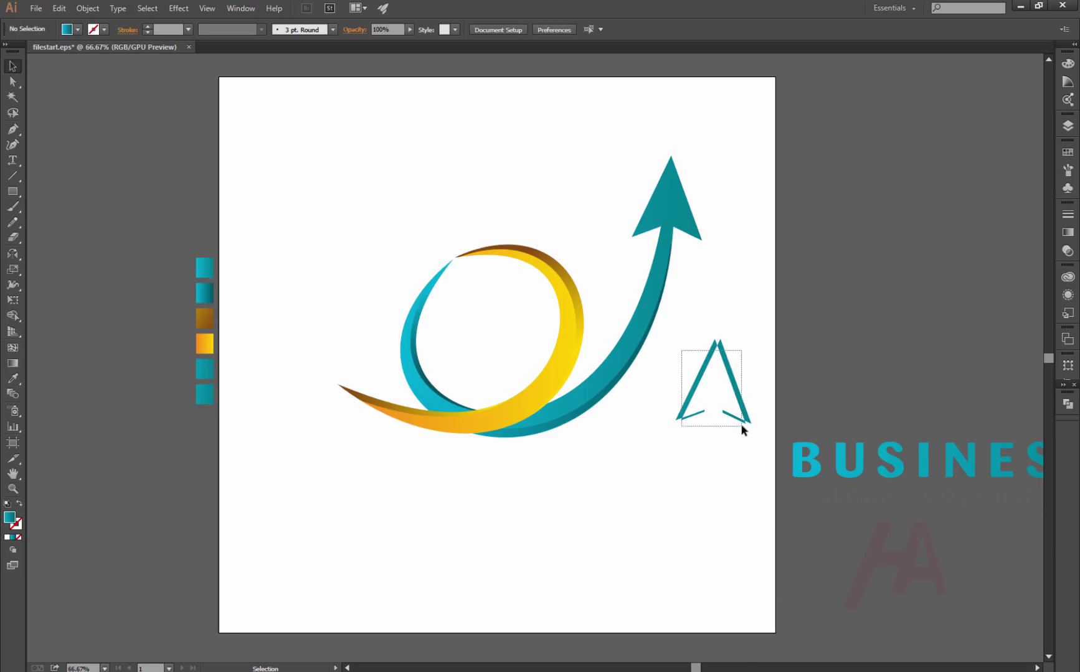
Delete the leftover arrowhead outline and small stray lines
drag(733, 424, 709, 442)
key(Delete)
click(723, 421)
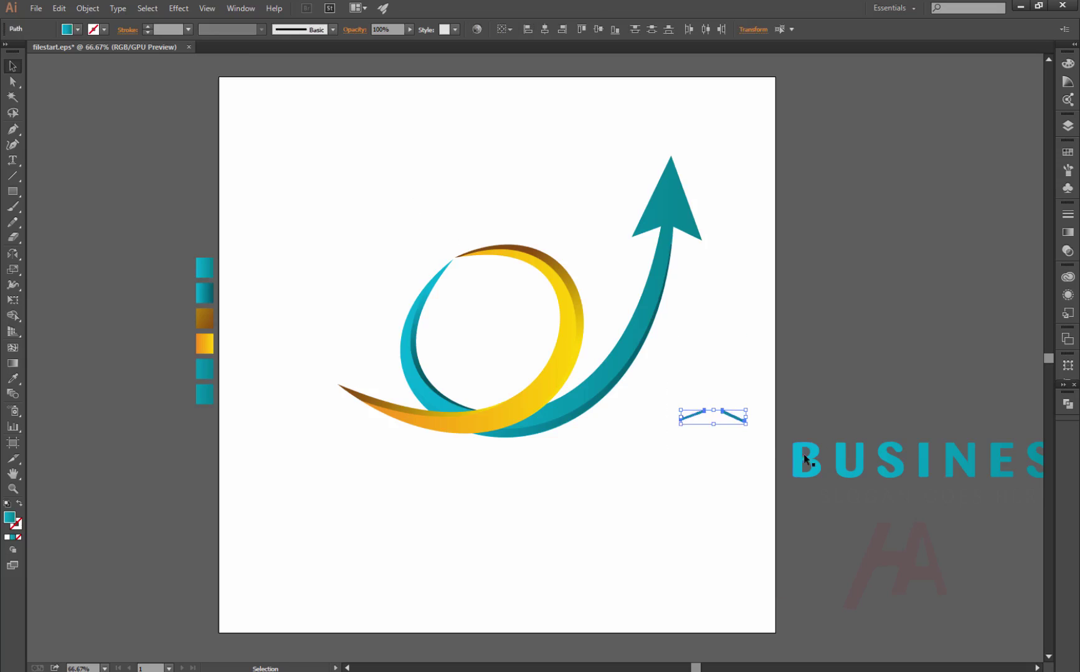
key(Delete)
Move the 'BUSINESS' title and 'SLOGAN GOES HERE' tagline beneath the logo
drag(855, 398, 939, 530)
drag(962, 464, 535, 489)
click(679, 386)
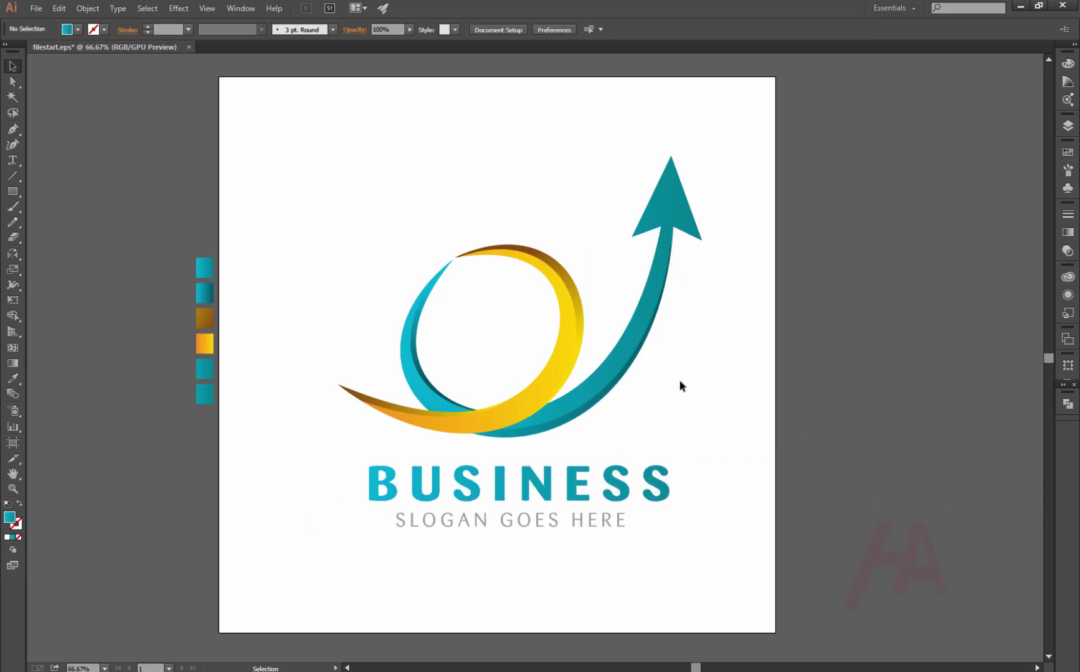